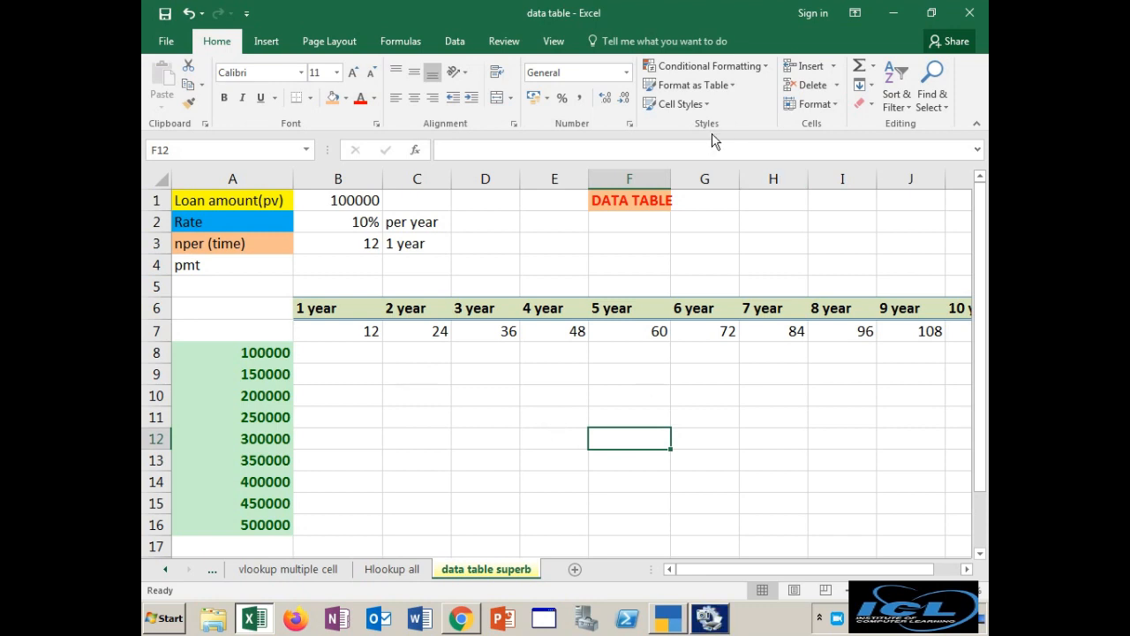
{"action": "left_click", "coordinate": [613, 200]}
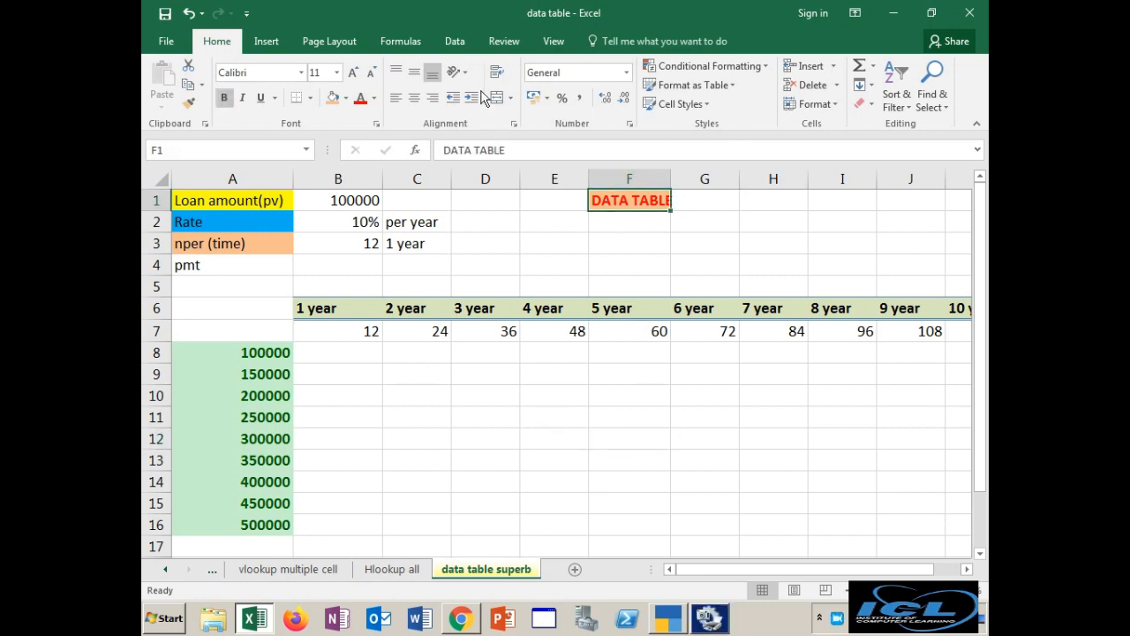
{"action": "left_click", "coordinate": [457, 46]}
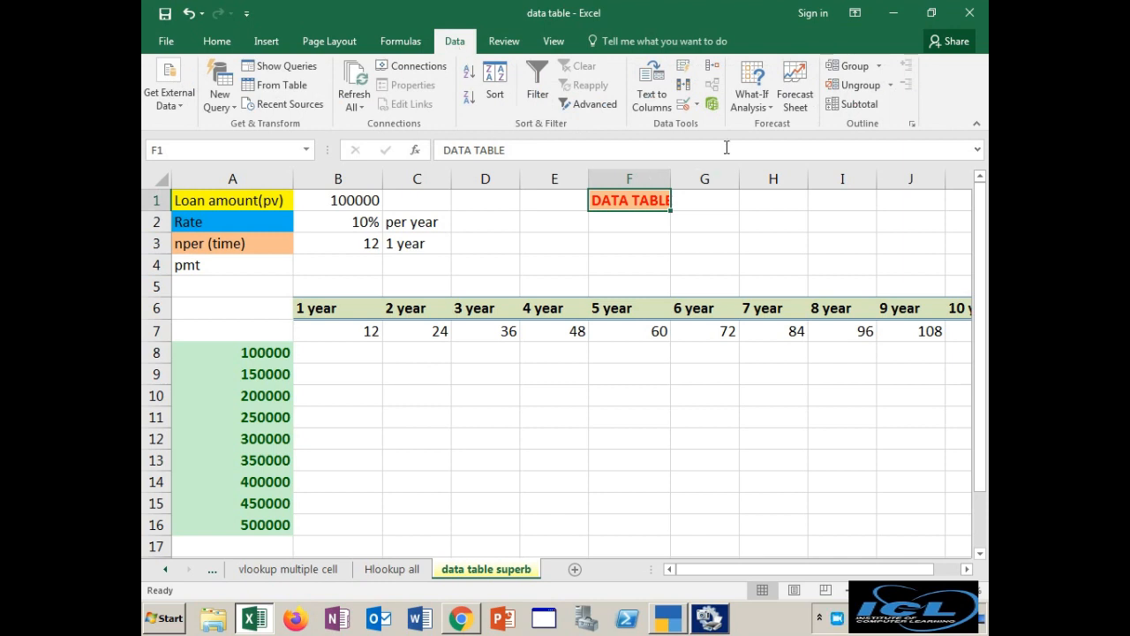
{"action": "left_click", "coordinate": [767, 111]}
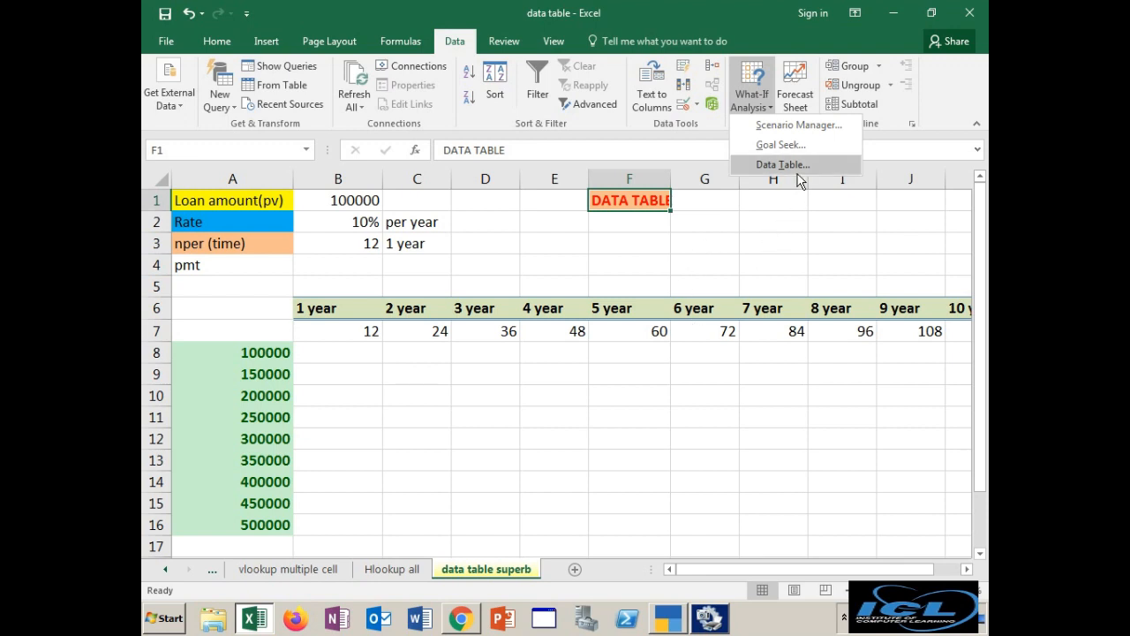
{"action": "left_click", "coordinate": [759, 222]}
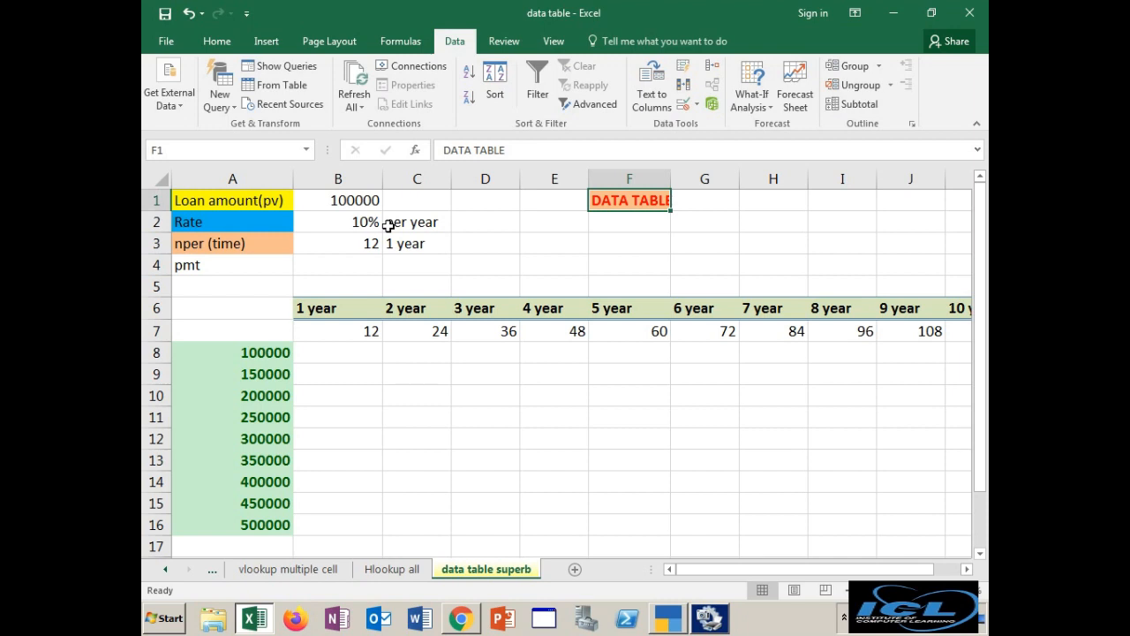
- Auto-fit the width of column F to the DATA TABLE title
{"action": "double_click", "coordinate": [670, 177]}
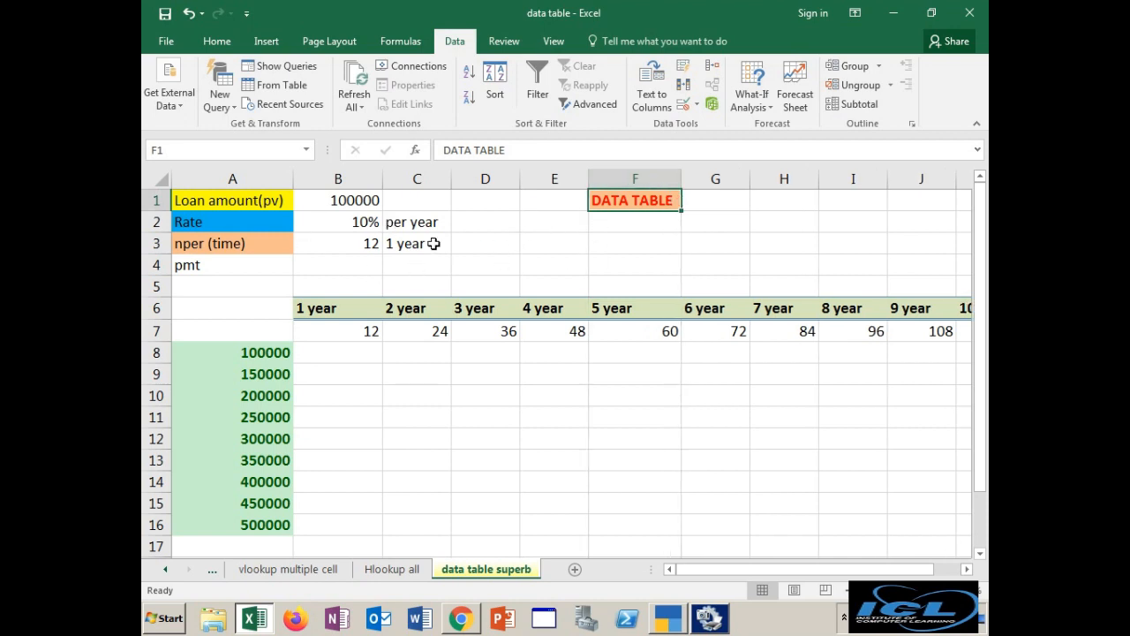
- Review the loan amount, rate and period labels with their values in rows 1 to 3
{"action": "left_click", "coordinate": [255, 205]}
{"action": "left_click", "coordinate": [342, 204]}
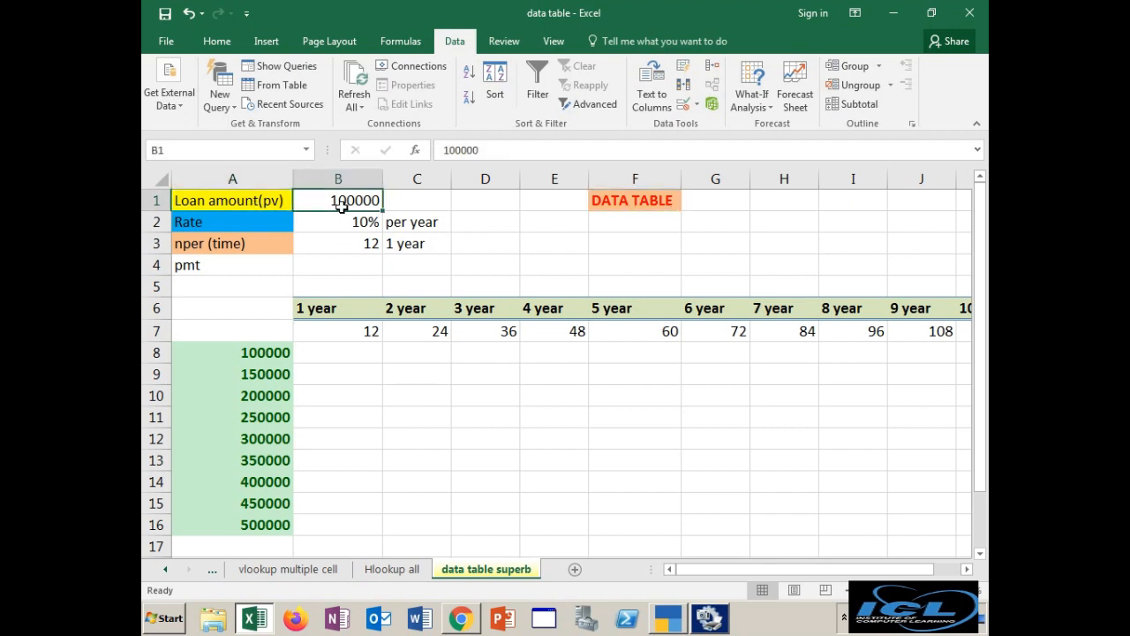
{"action": "left_click", "coordinate": [262, 225]}
{"action": "left_click", "coordinate": [331, 226]}
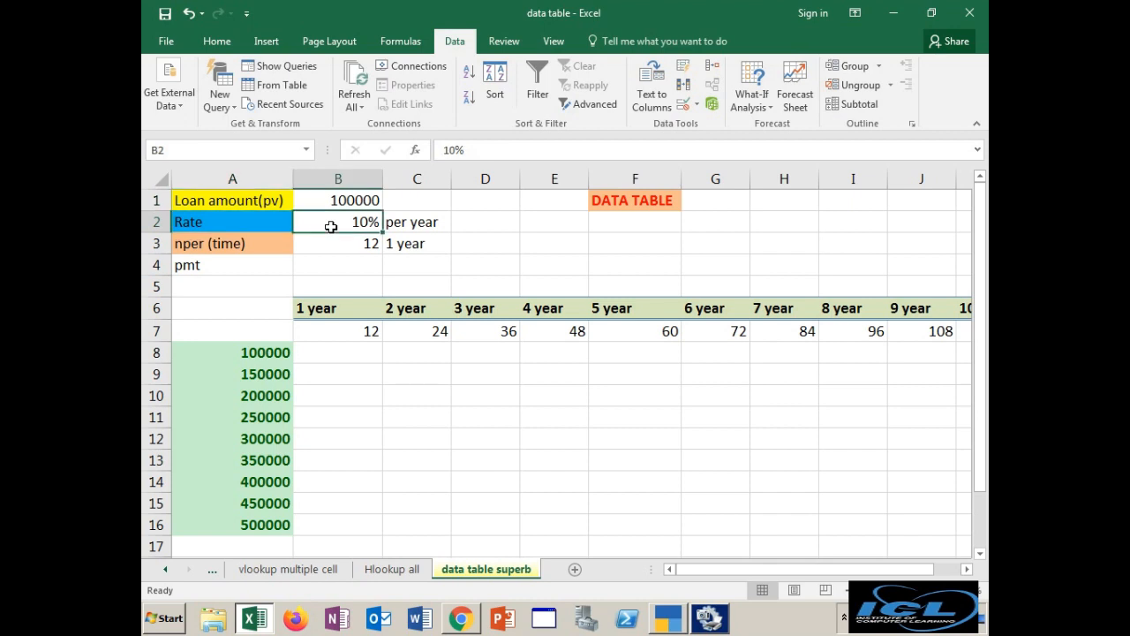
{"action": "left_click", "coordinate": [267, 238]}
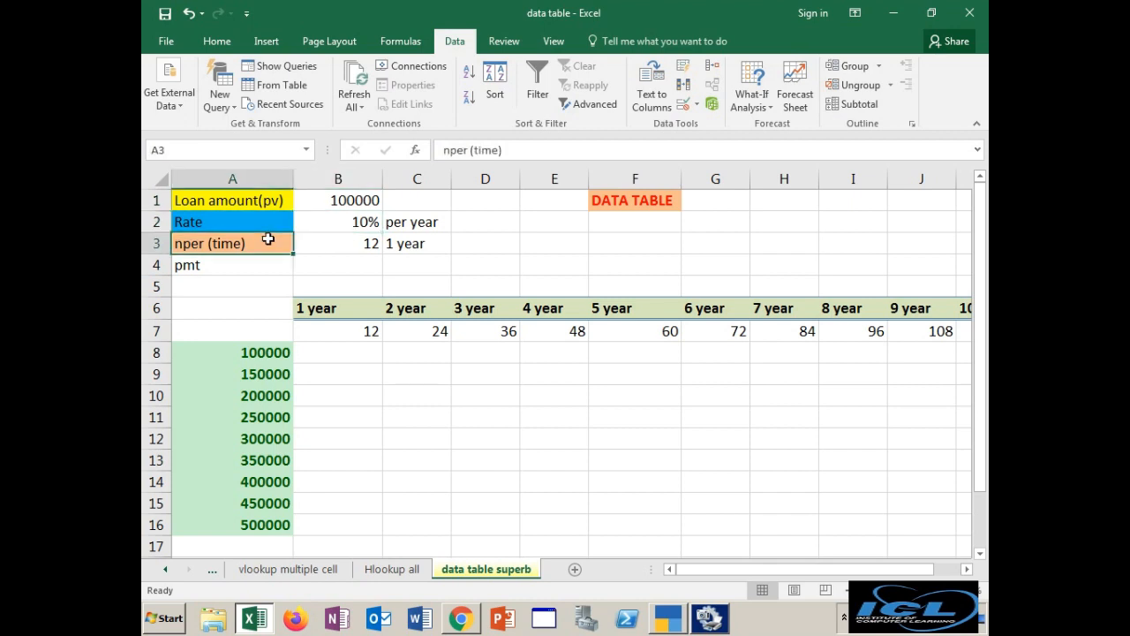
{"action": "left_click", "coordinate": [323, 245]}
{"action": "left_click", "coordinate": [408, 248]}
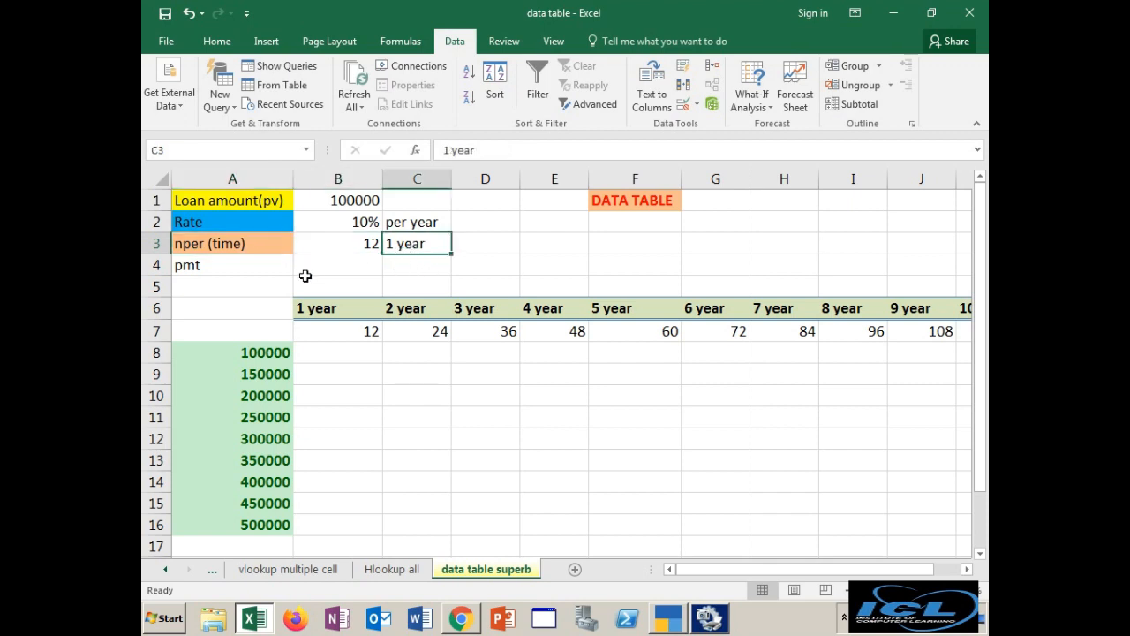
- Calculate the monthly payment in B4 with the PMT function, using rate B2/12, Nper B3 and Pv -B1
{"action": "left_click", "coordinate": [330, 259]}
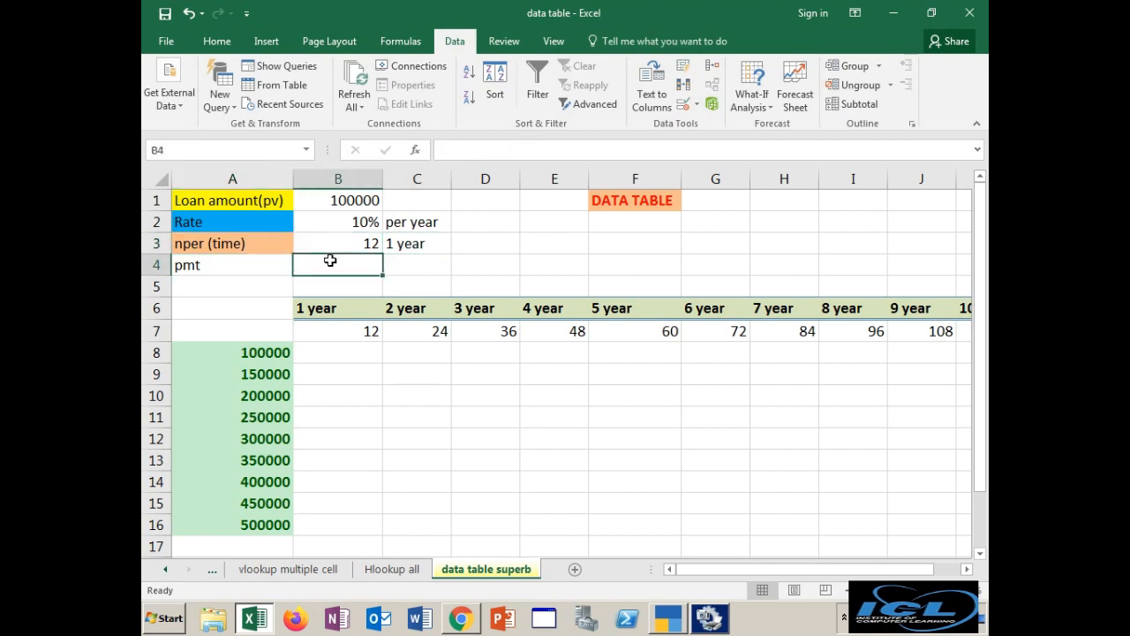
{"action": "type", "text": "="}
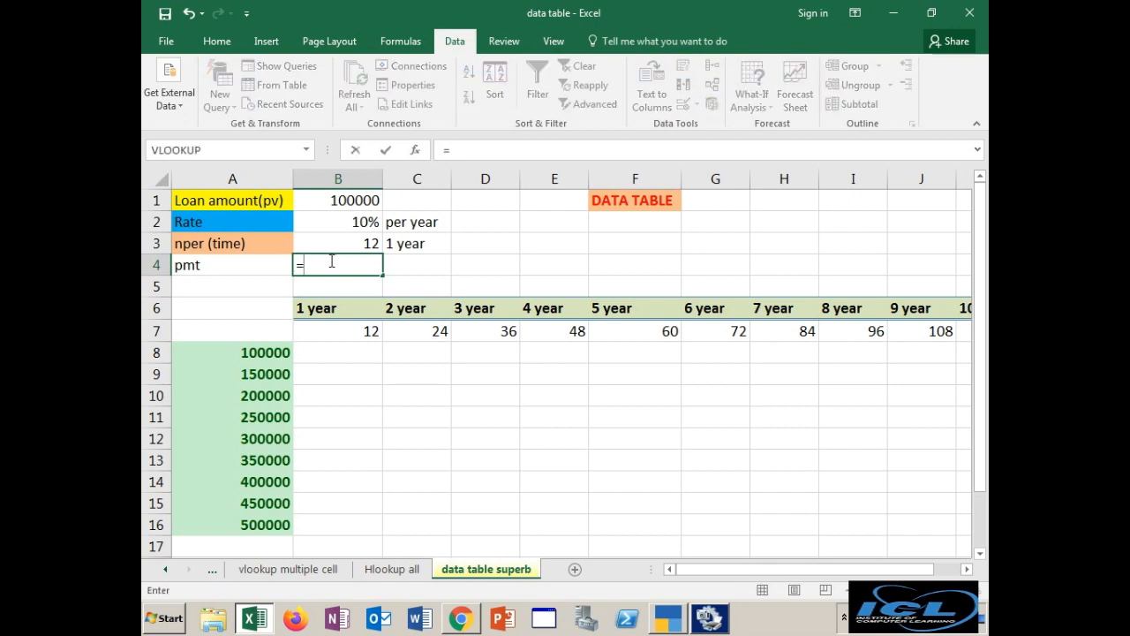
{"action": "type", "text": "PMT("}
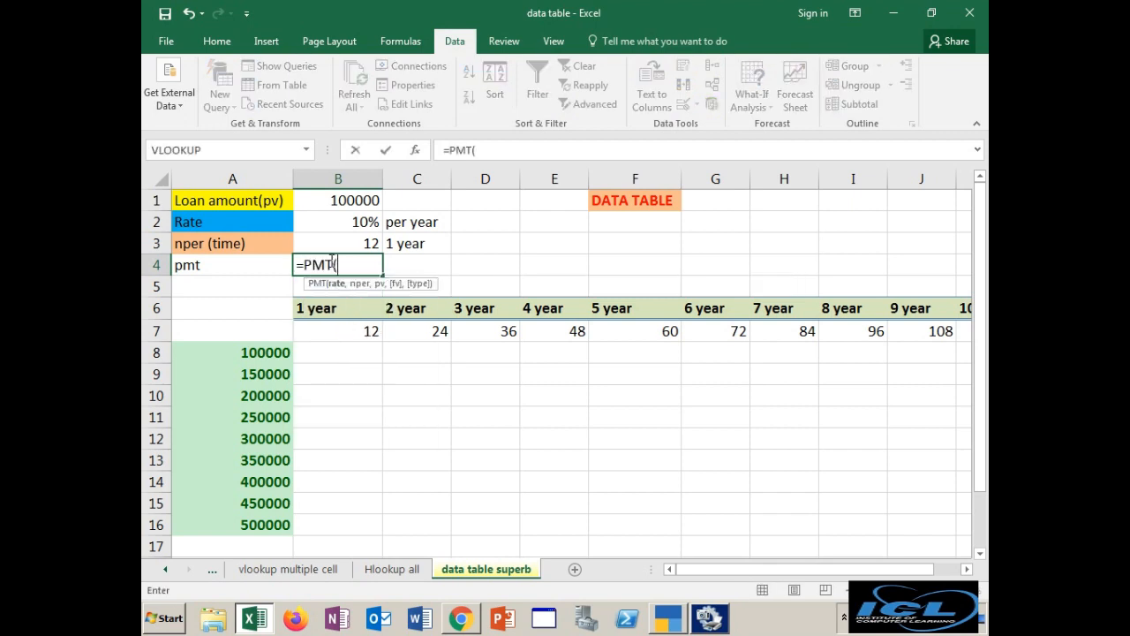
{"action": "key", "text": "ctrl+a"}
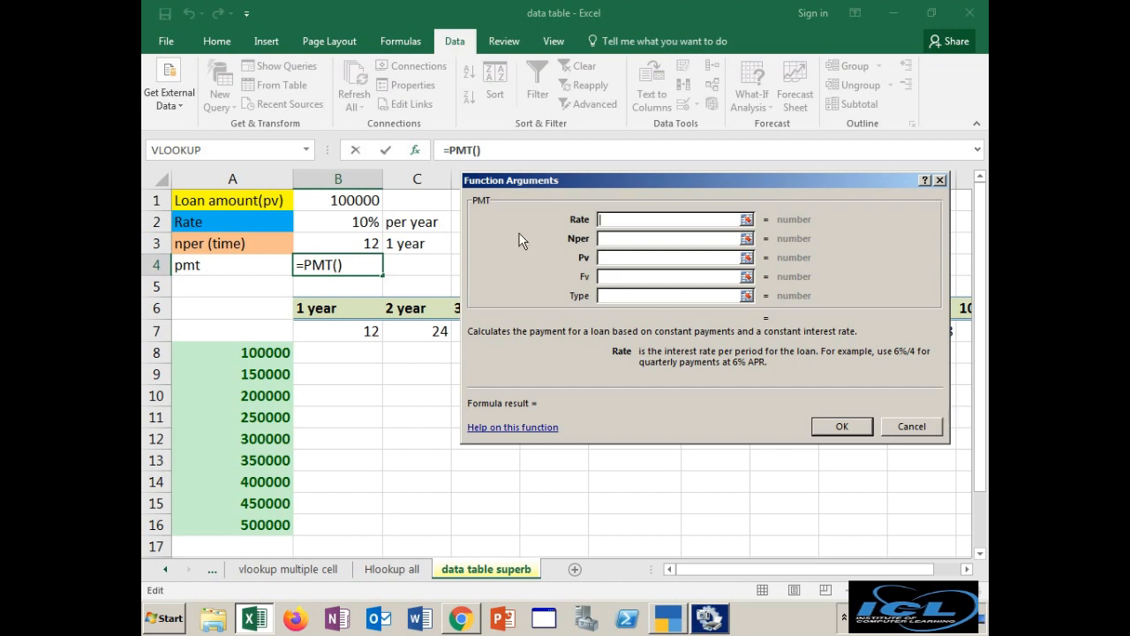
{"action": "left_click", "coordinate": [339, 224]}
{"action": "type", "text": "/12"}
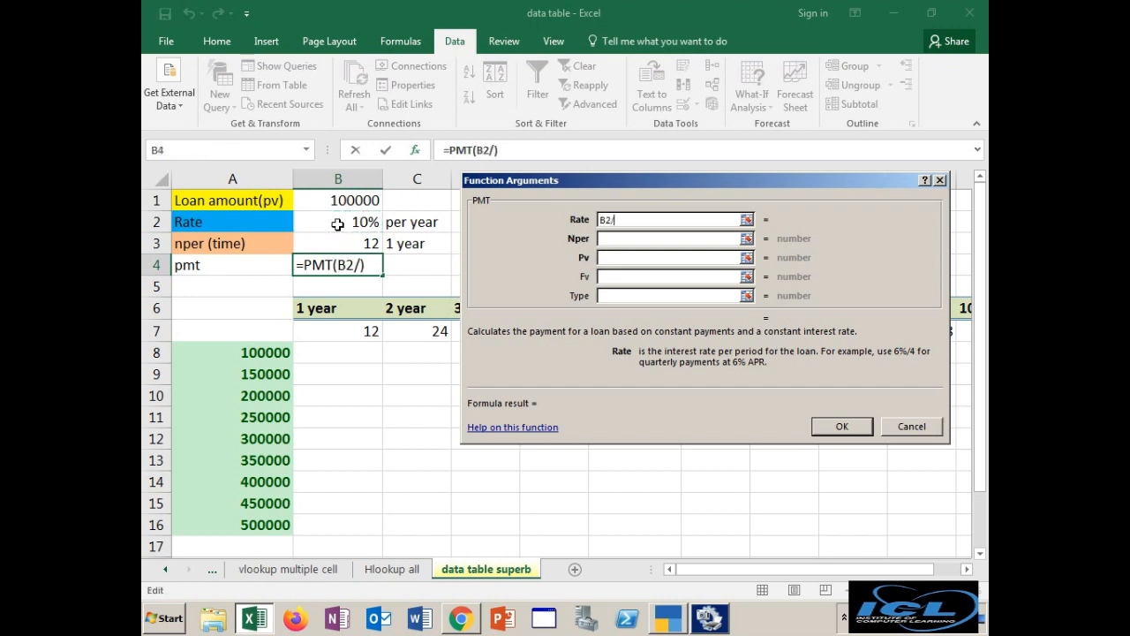
{"action": "left_click", "coordinate": [613, 241]}
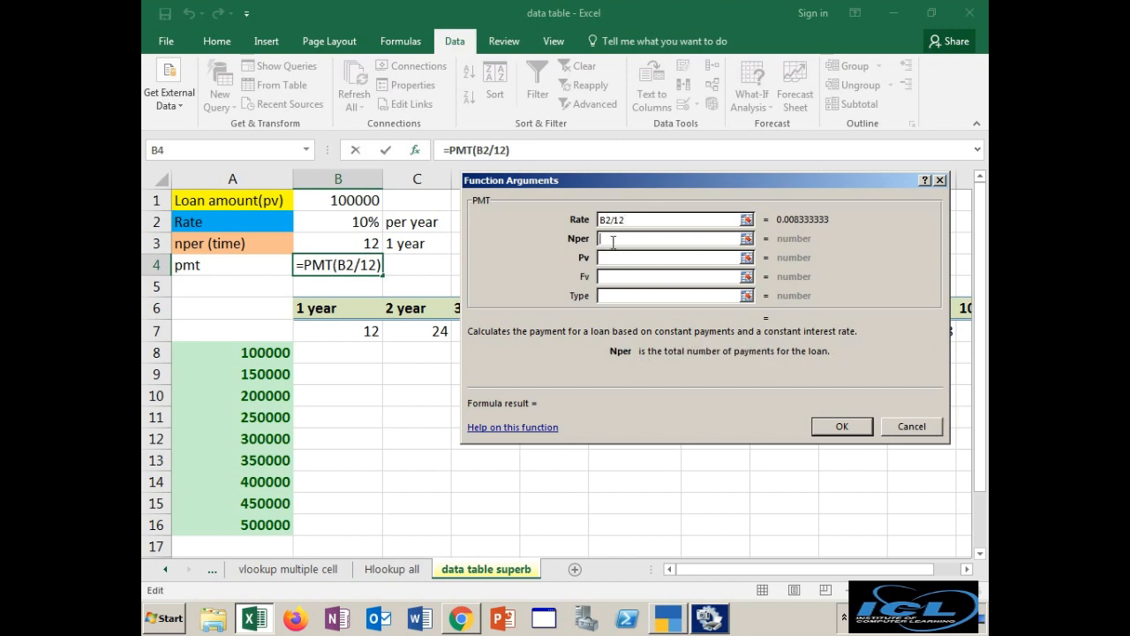
{"action": "left_click", "coordinate": [344, 243]}
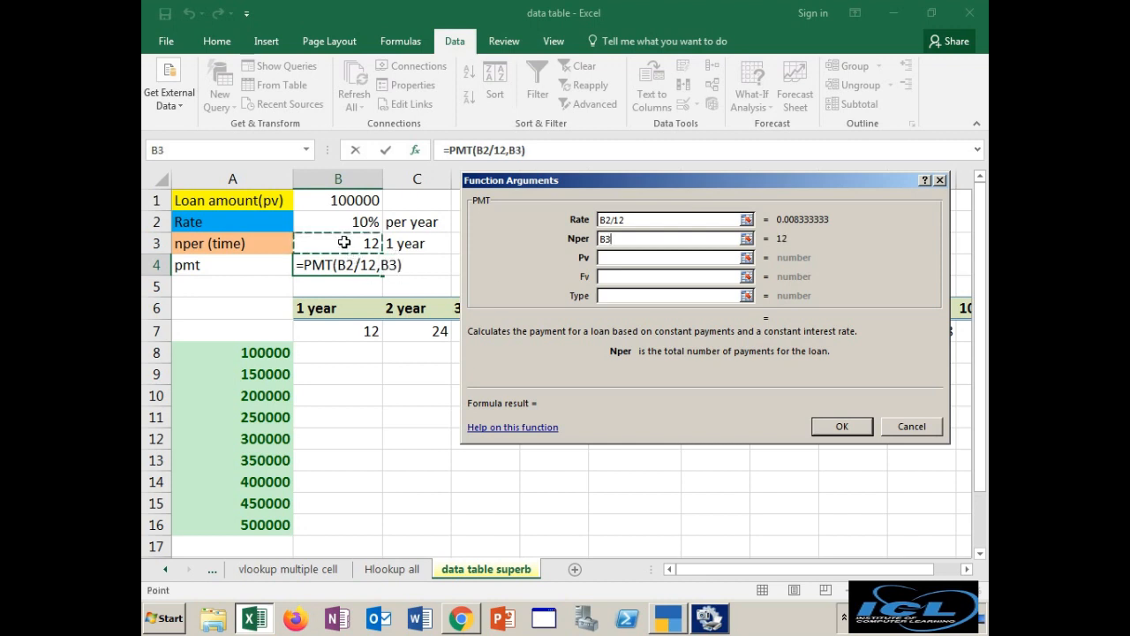
{"action": "left_click", "coordinate": [631, 258]}
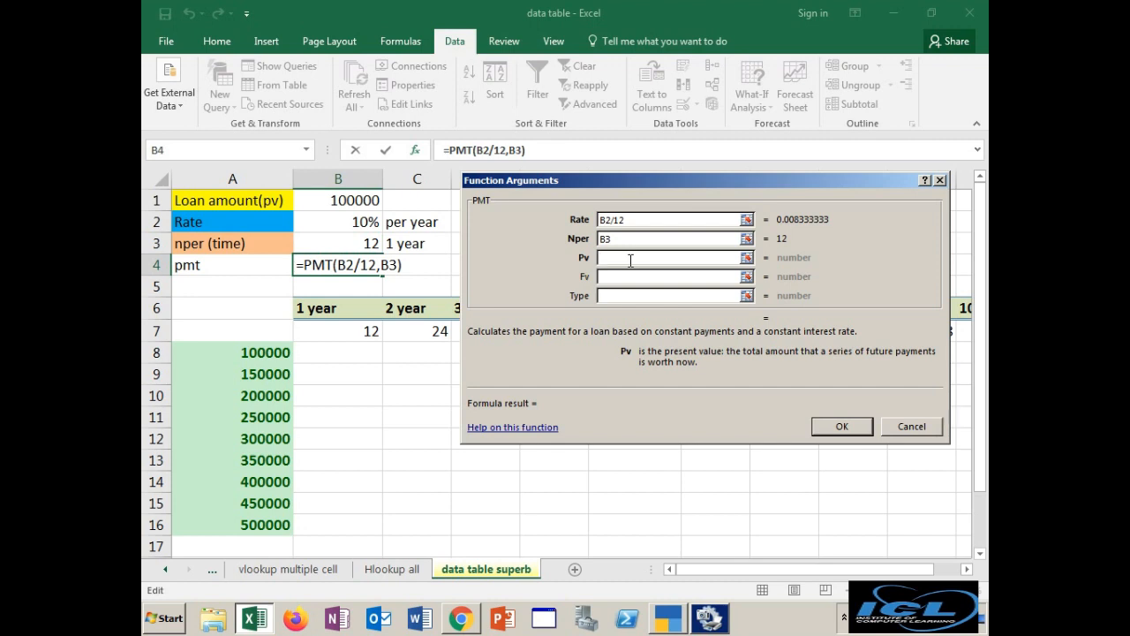
{"action": "type", "text": "-"}
{"action": "left_click", "coordinate": [327, 202]}
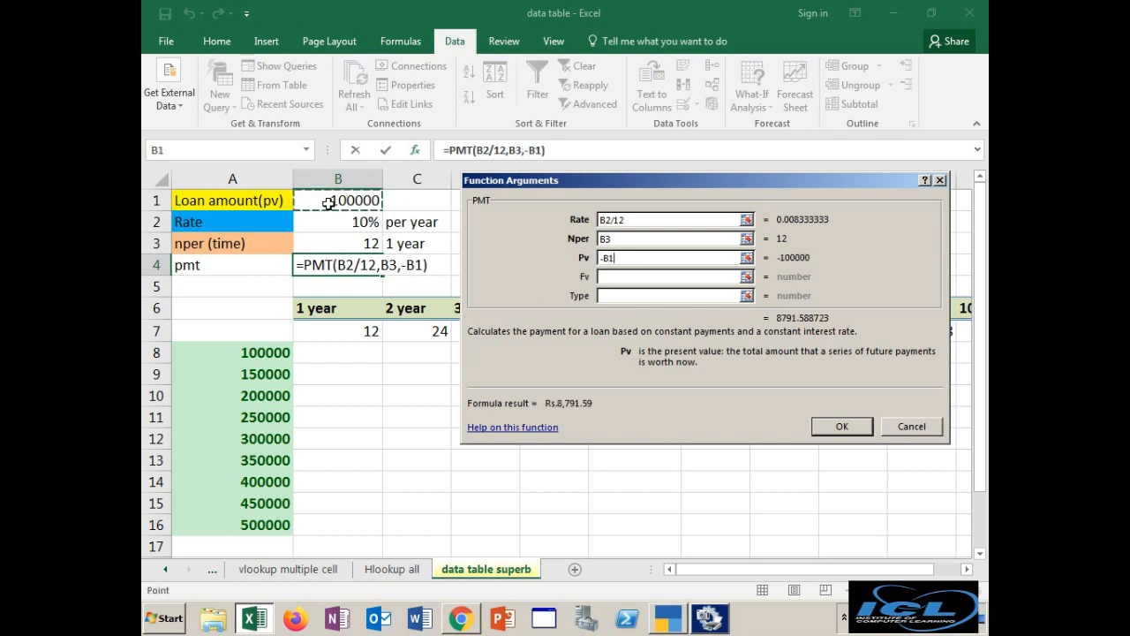
{"action": "left_click", "coordinate": [829, 431]}
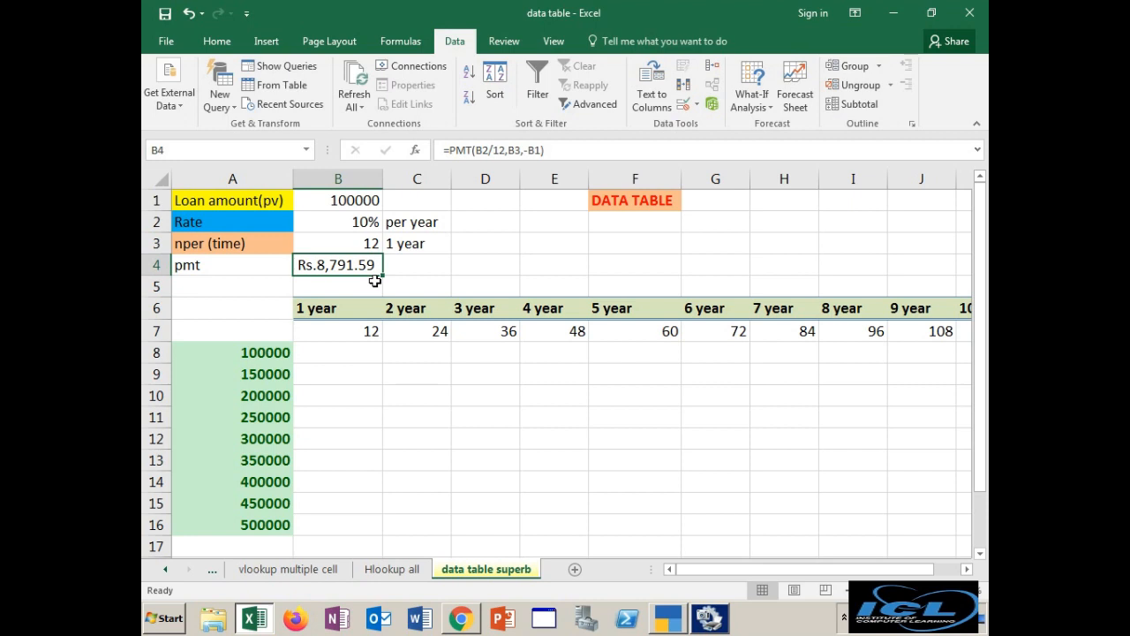
- Apply the Total cell style to the pmt label in A4
{"action": "left_click", "coordinate": [249, 266]}
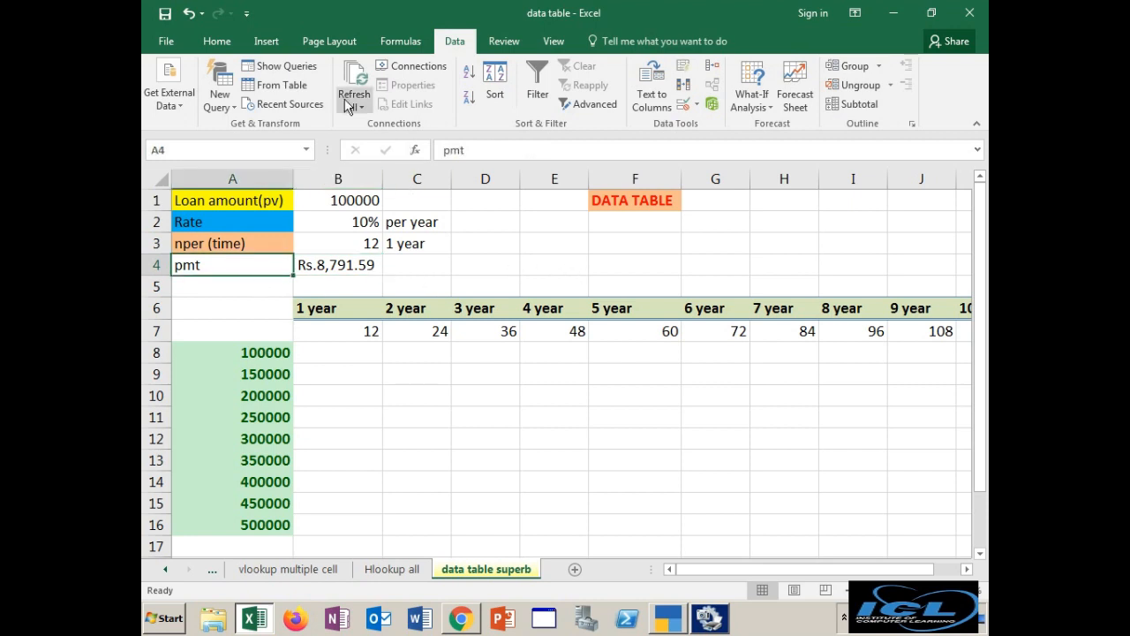
{"action": "left_click", "coordinate": [218, 44]}
{"action": "left_click", "coordinate": [680, 103]}
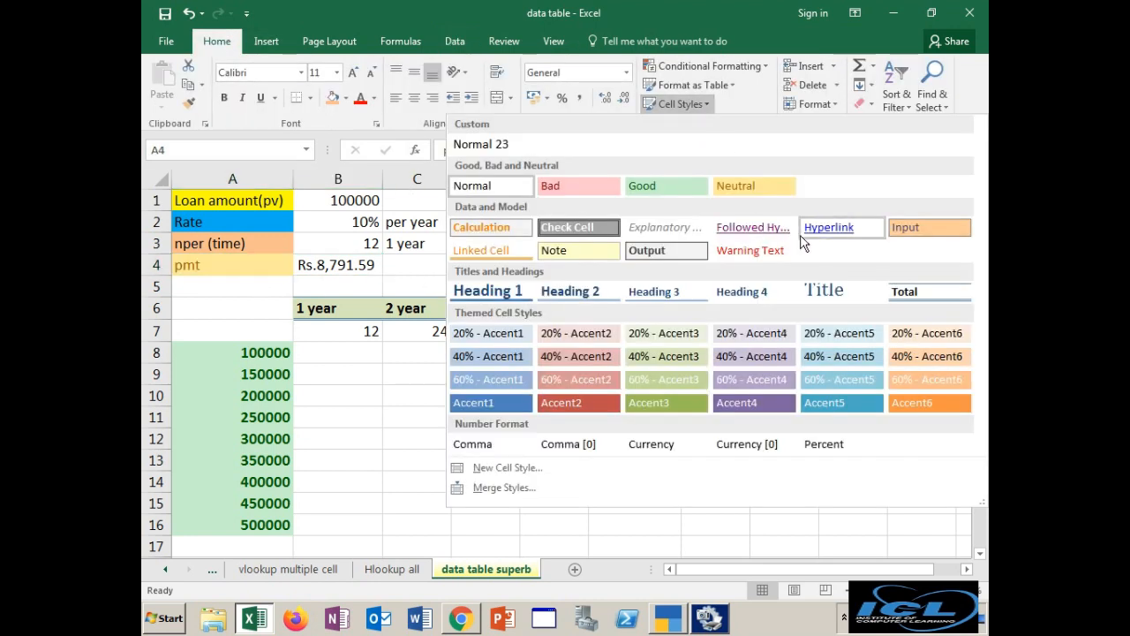
{"action": "left_click", "coordinate": [923, 294]}
{"action": "left_click", "coordinate": [357, 450]}
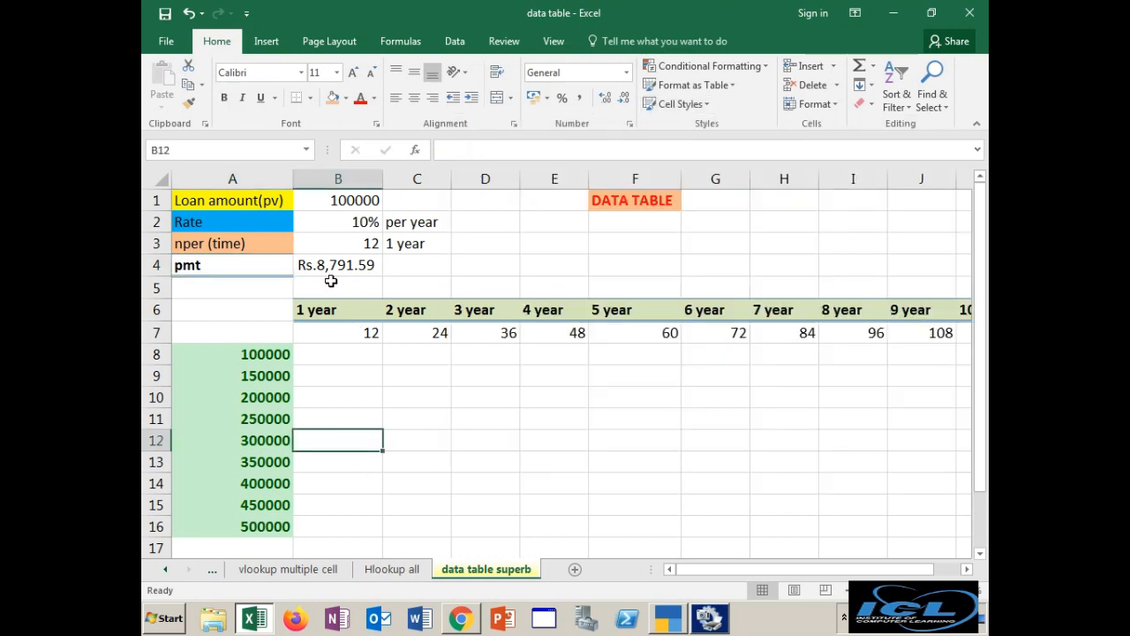
- Examine the grid's loan amounts in column A, the payment formula in B4 and the month counts in row 7
{"action": "left_click", "coordinate": [251, 354]}
{"action": "left_click", "coordinate": [272, 375]}
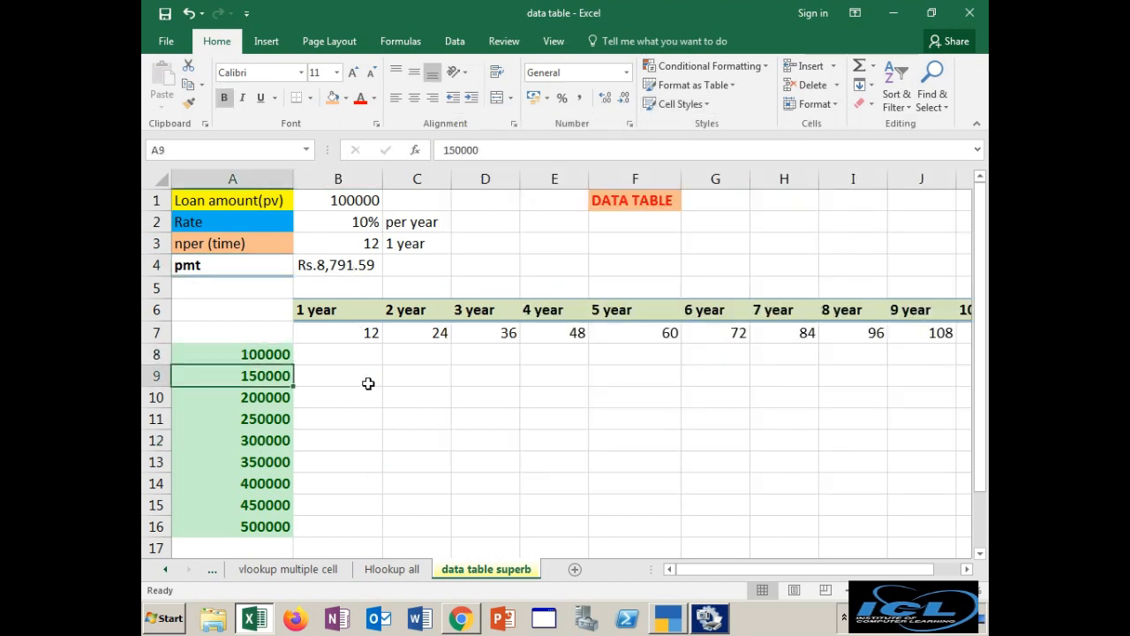
{"action": "left_click", "coordinate": [355, 384]}
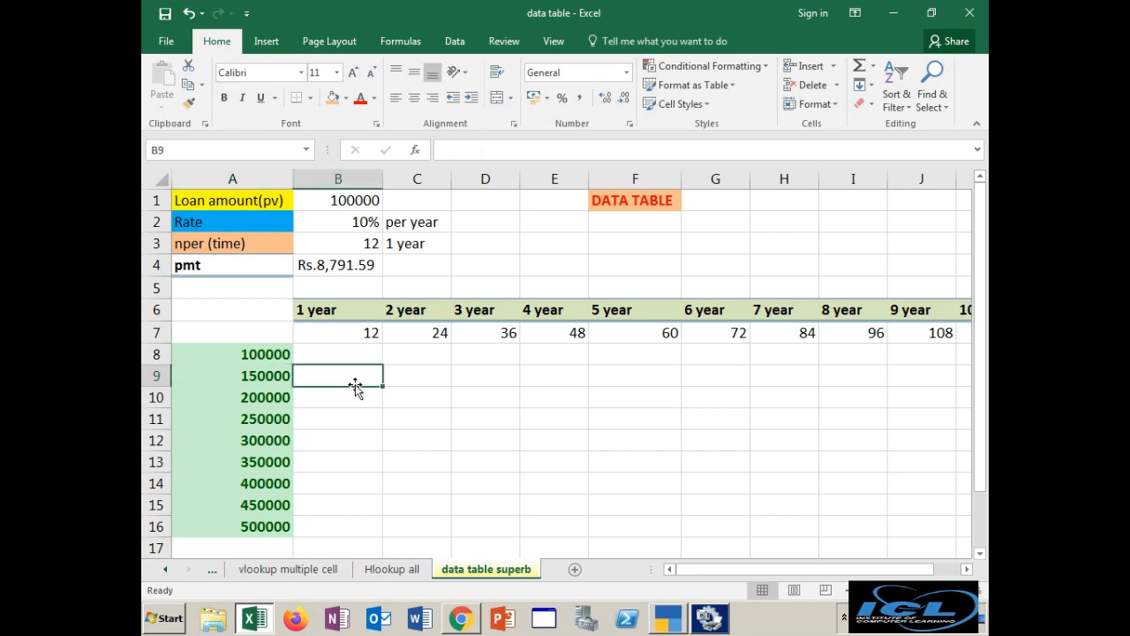
{"action": "left_click", "coordinate": [265, 527]}
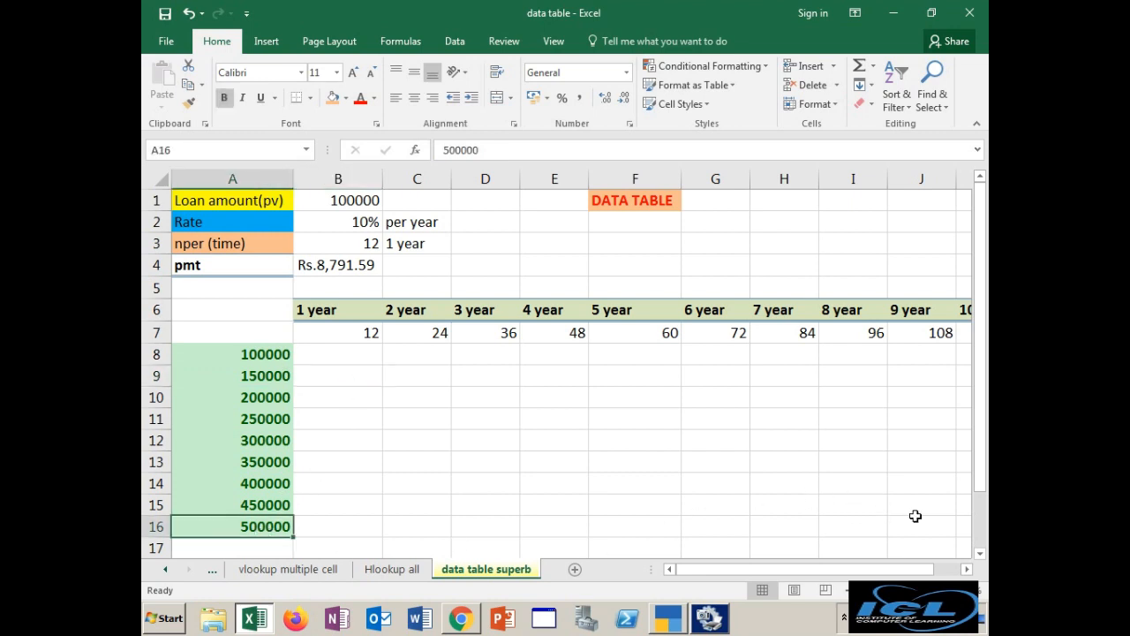
{"action": "left_click", "coordinate": [959, 524]}
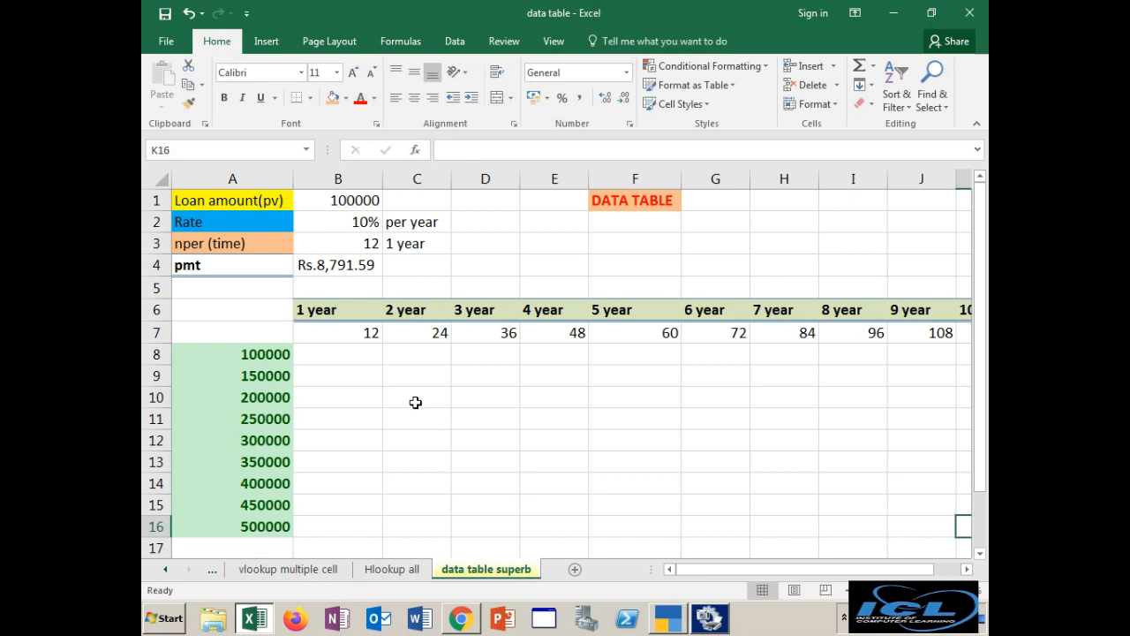
{"action": "left_click", "coordinate": [336, 268]}
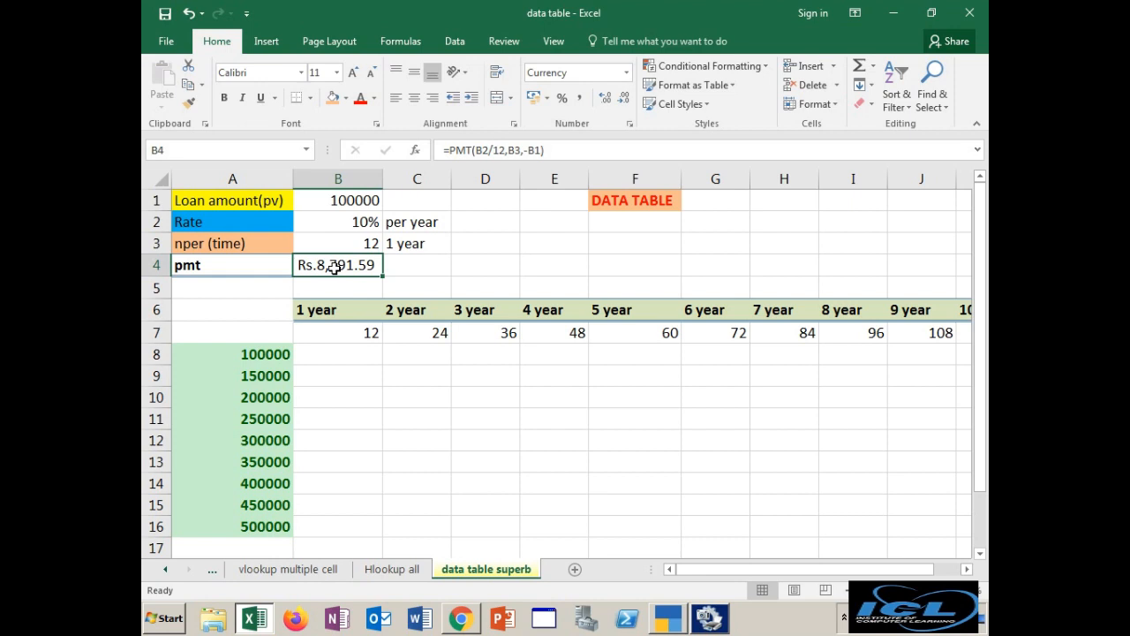
{"action": "left_click", "coordinate": [249, 334]}
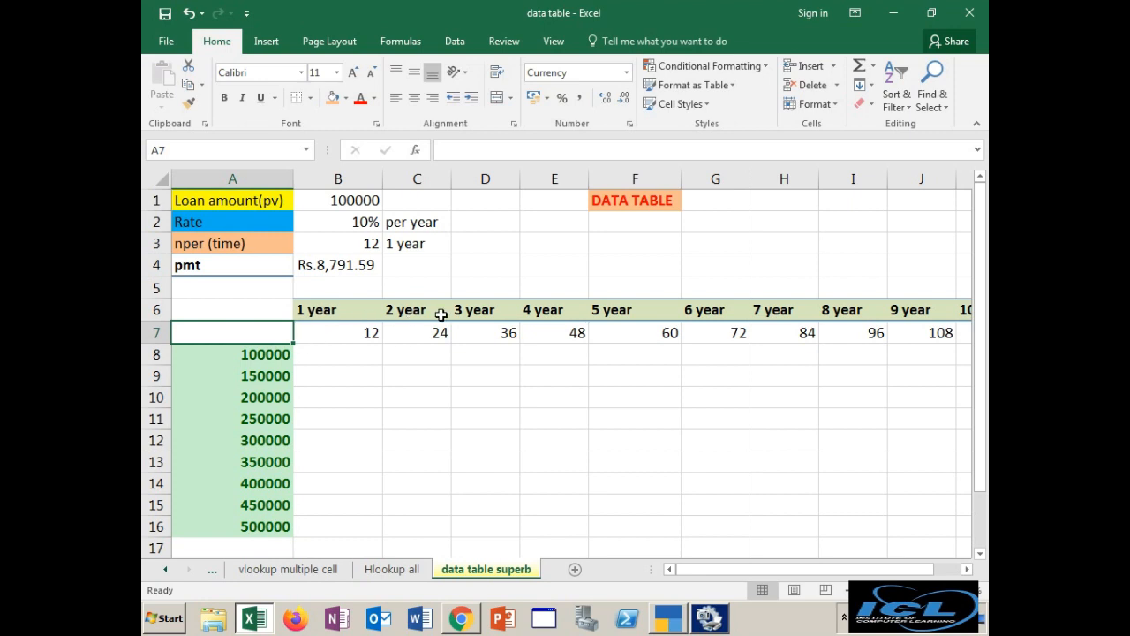
{"action": "left_click", "coordinate": [341, 339]}
{"action": "left_click", "coordinate": [408, 334]}
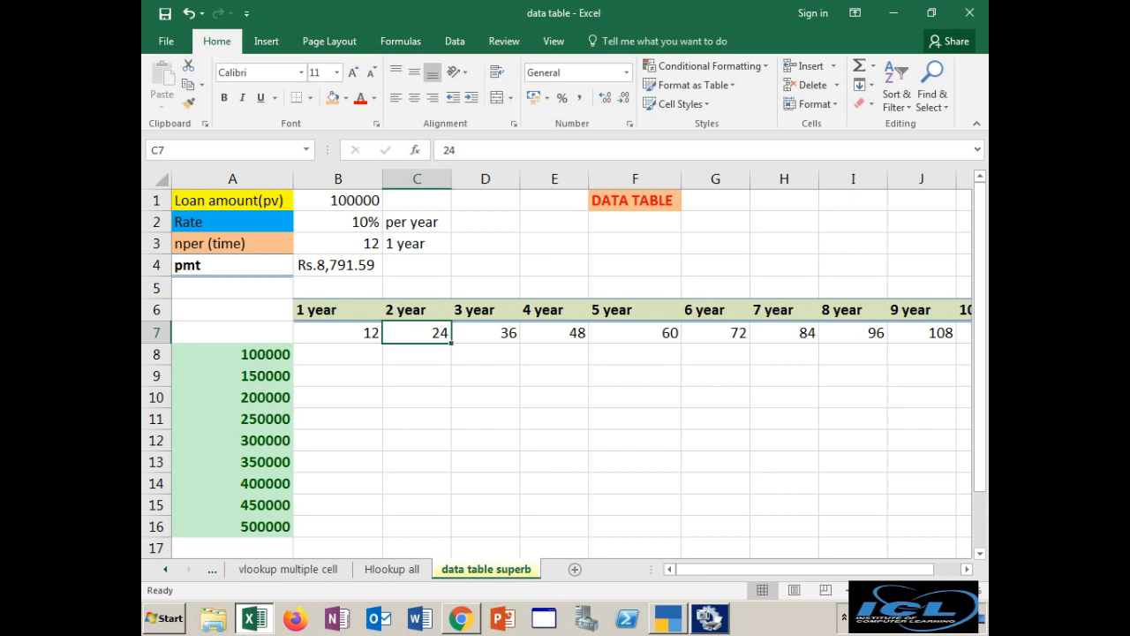
- Calculate the monthly payment in A7 with the PMT function, using rate B2/12, Nper B3 and Pv -B1
{"action": "left_click", "coordinate": [848, 590]}
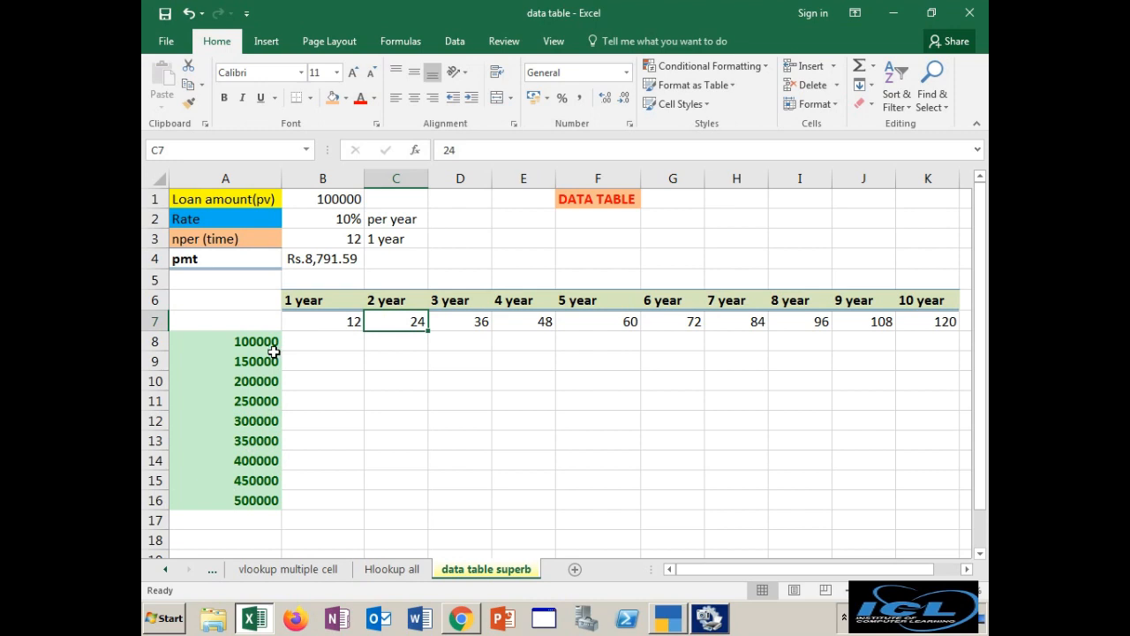
{"action": "left_click", "coordinate": [234, 315]}
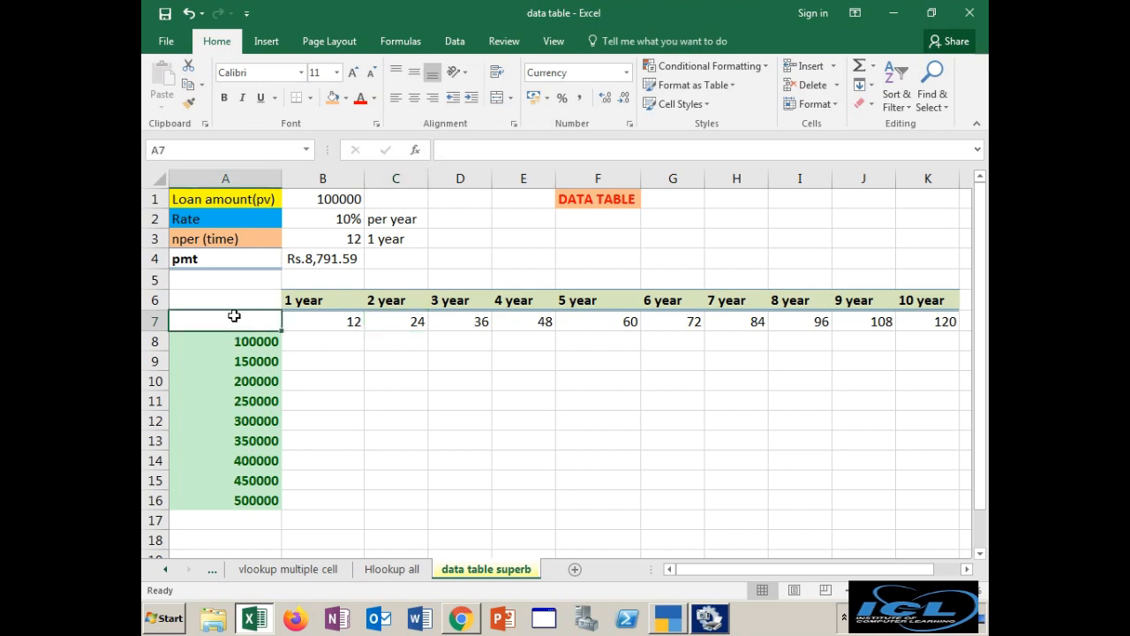
{"action": "type", "text": "=PM"}
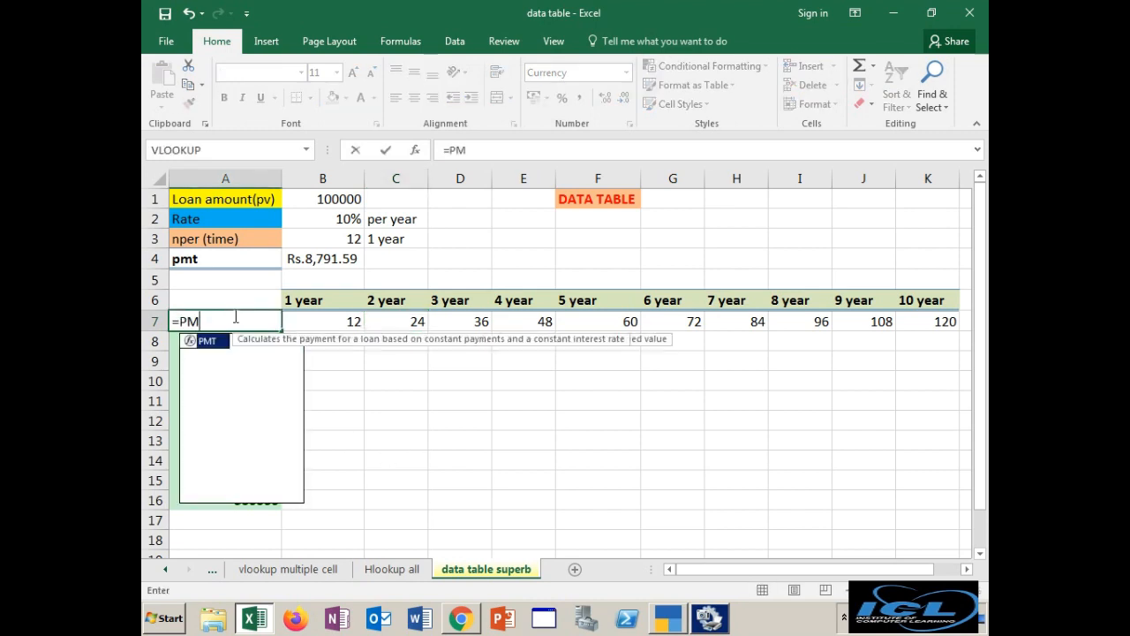
{"action": "type", "text": "T("}
{"action": "key", "text": "ctrl+a"}
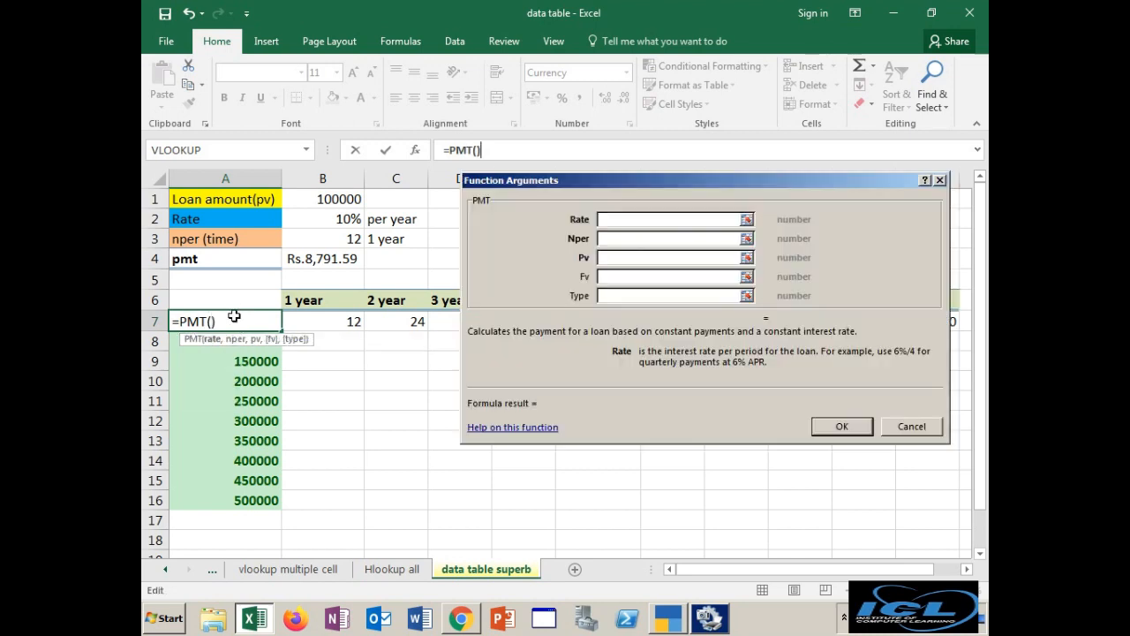
{"action": "left_click", "coordinate": [334, 221]}
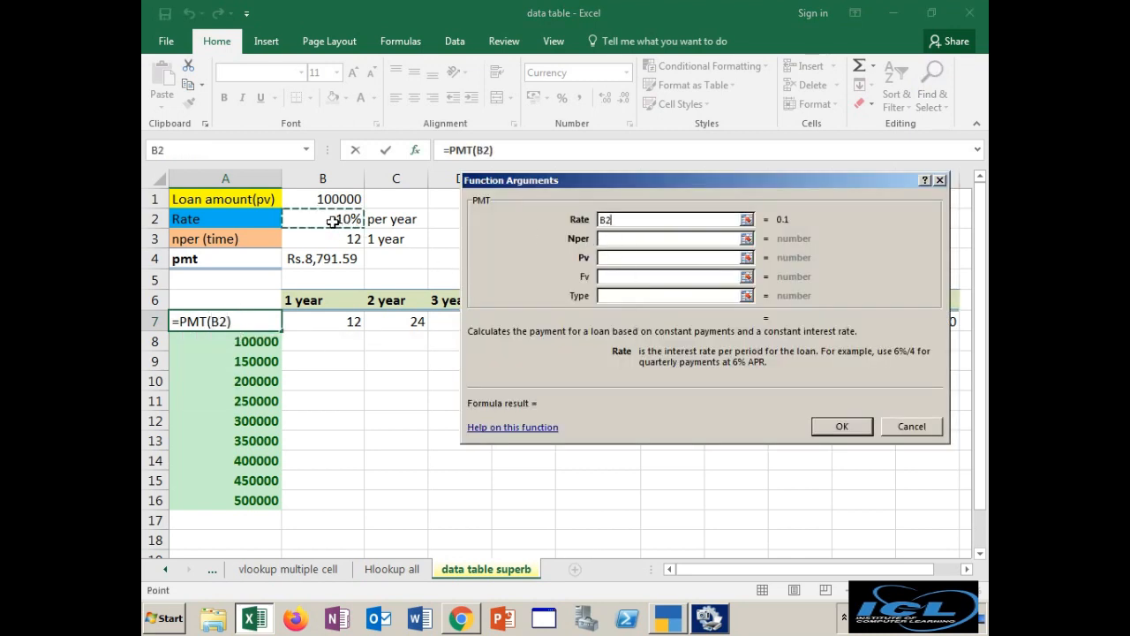
{"action": "type", "text": "/12"}
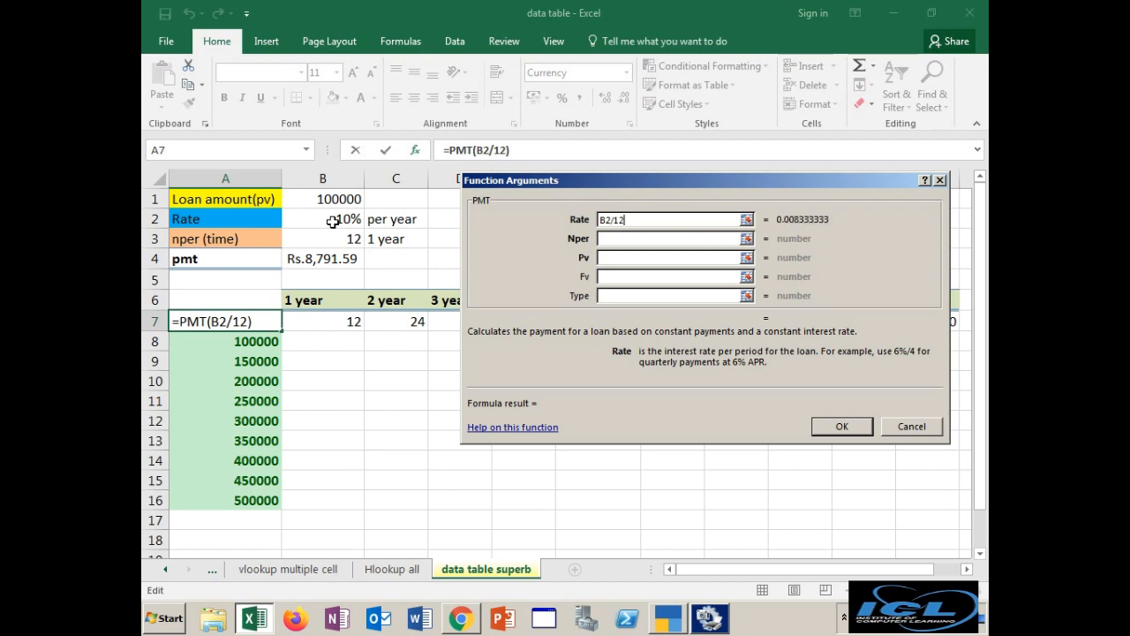
{"action": "key", "text": "Tab"}
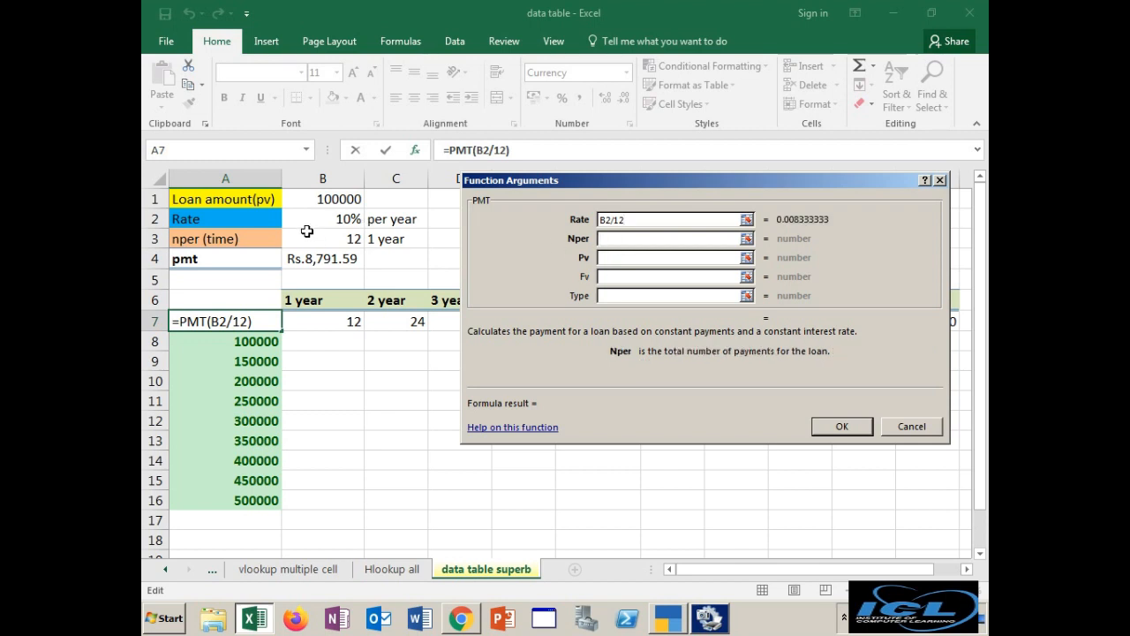
{"action": "left_click", "coordinate": [304, 240]}
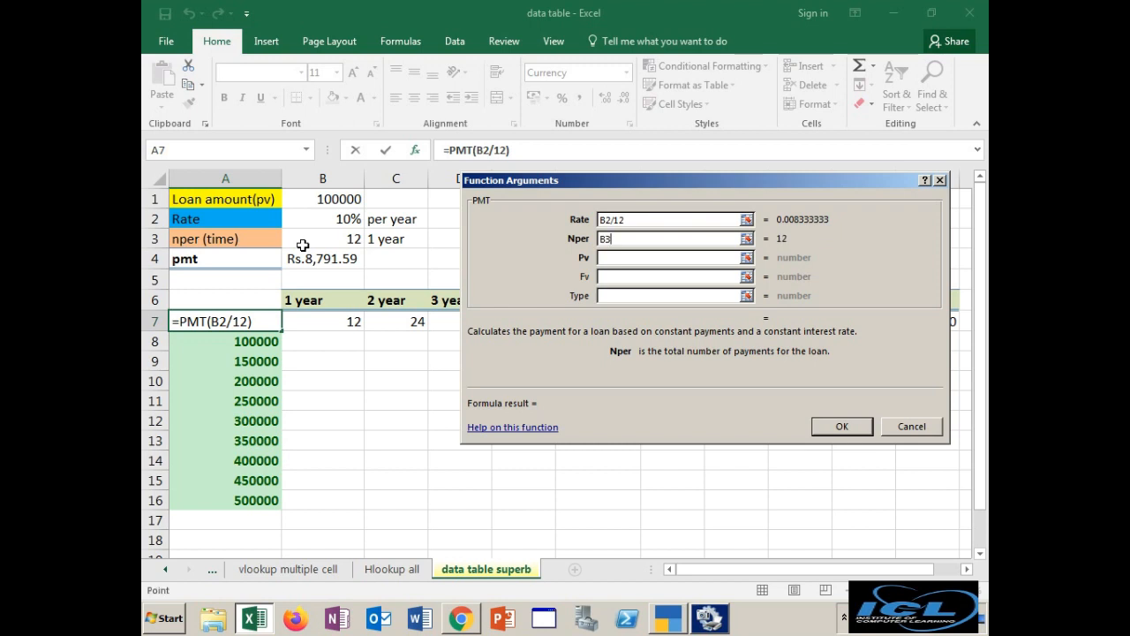
{"action": "left_click", "coordinate": [629, 258]}
{"action": "type", "text": "-"}
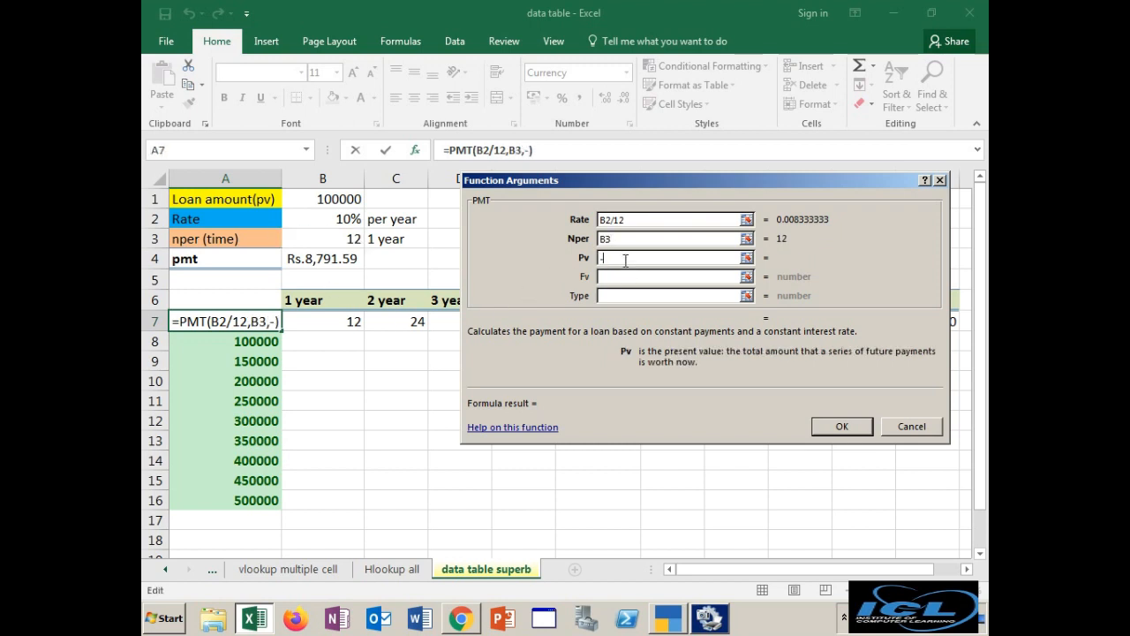
{"action": "left_click", "coordinate": [311, 200]}
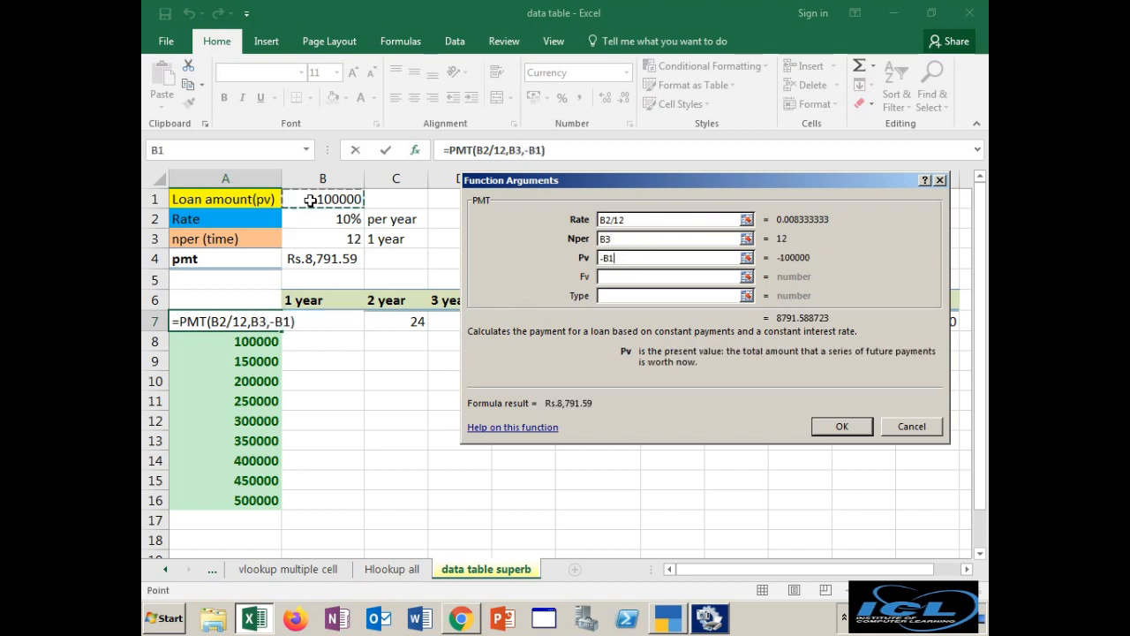
{"action": "left_click", "coordinate": [843, 427]}
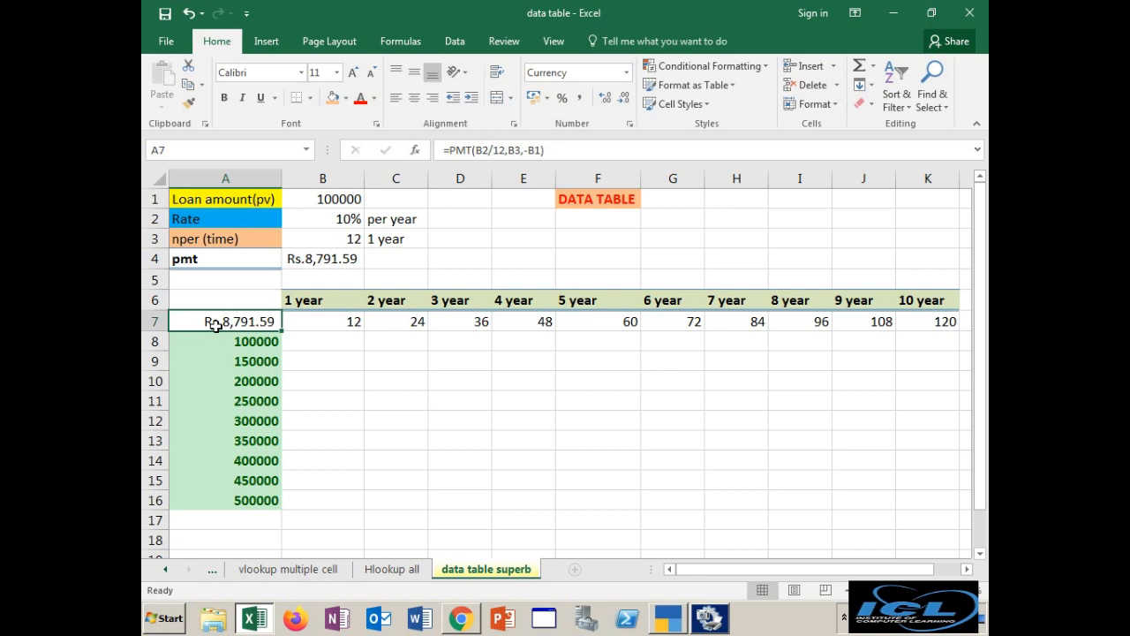
- Fill the grid A7:K16 with a What-If Analysis data table, using B3 as row input cell and B1 as column input cell
{"action": "left_click", "coordinate": [314, 340]}
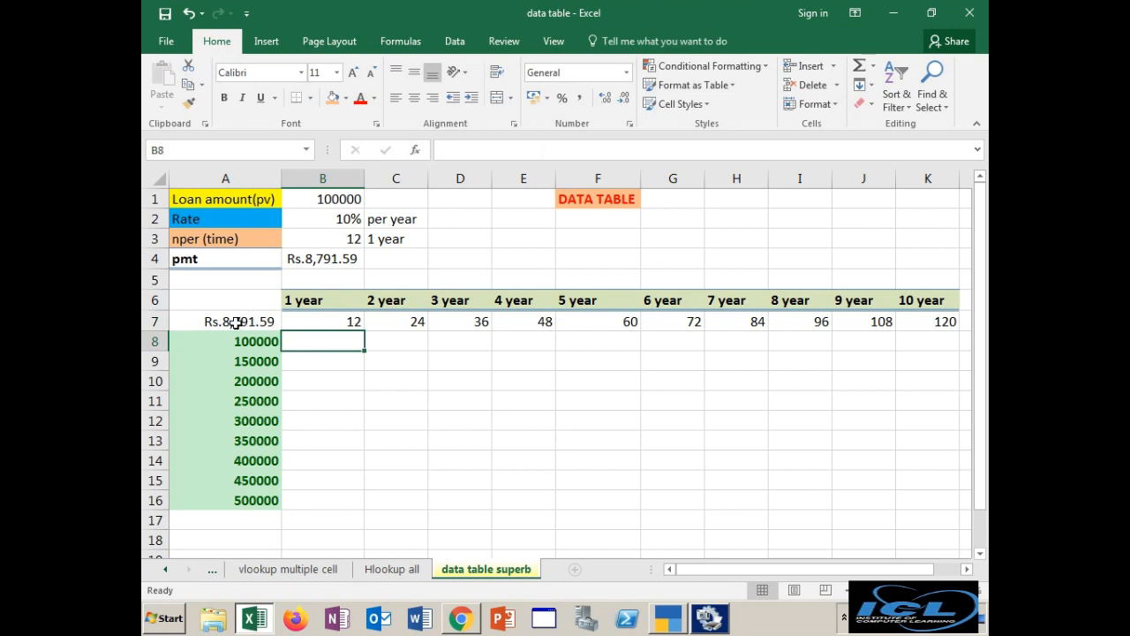
{"action": "left_click_drag", "start_coordinate": [237, 323], "coordinate": [922, 502]}
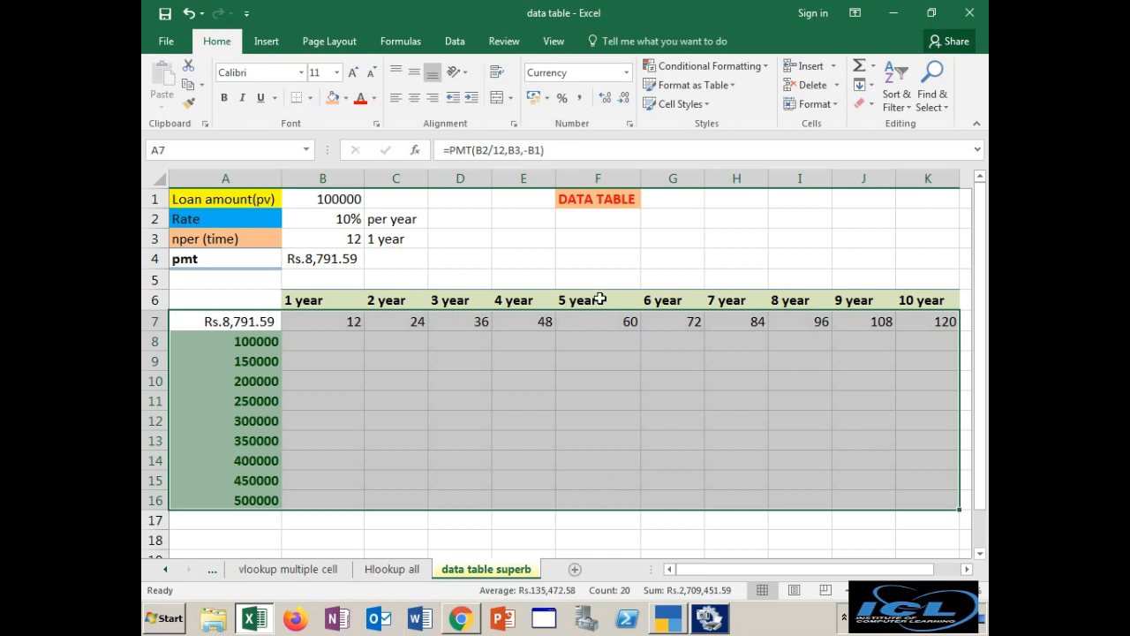
{"action": "left_click", "coordinate": [455, 42]}
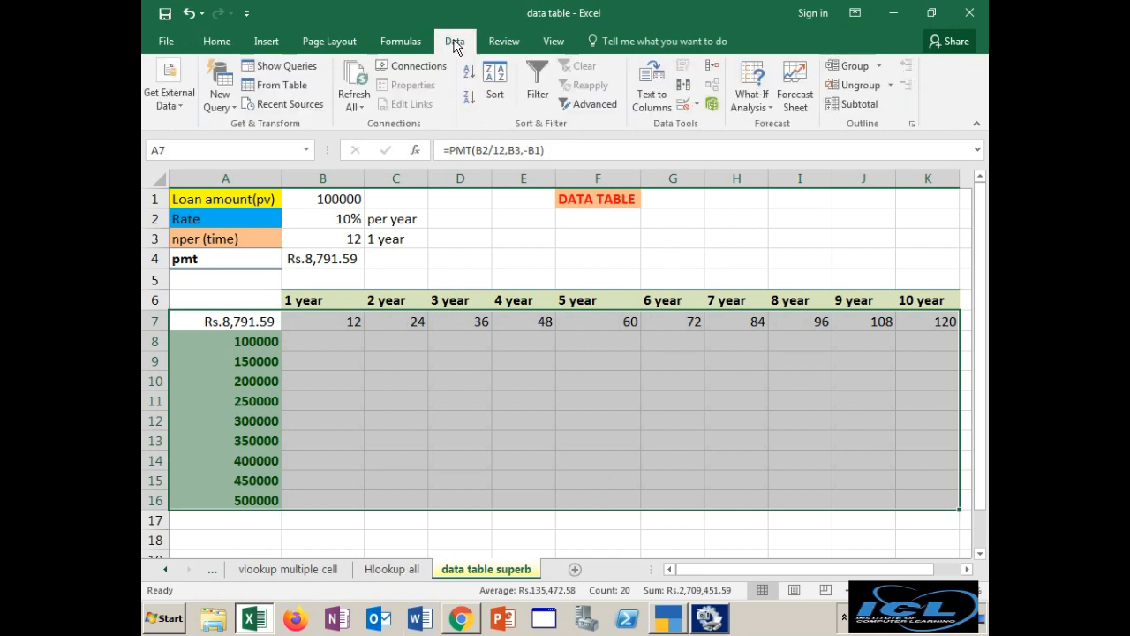
{"action": "left_click", "coordinate": [771, 107]}
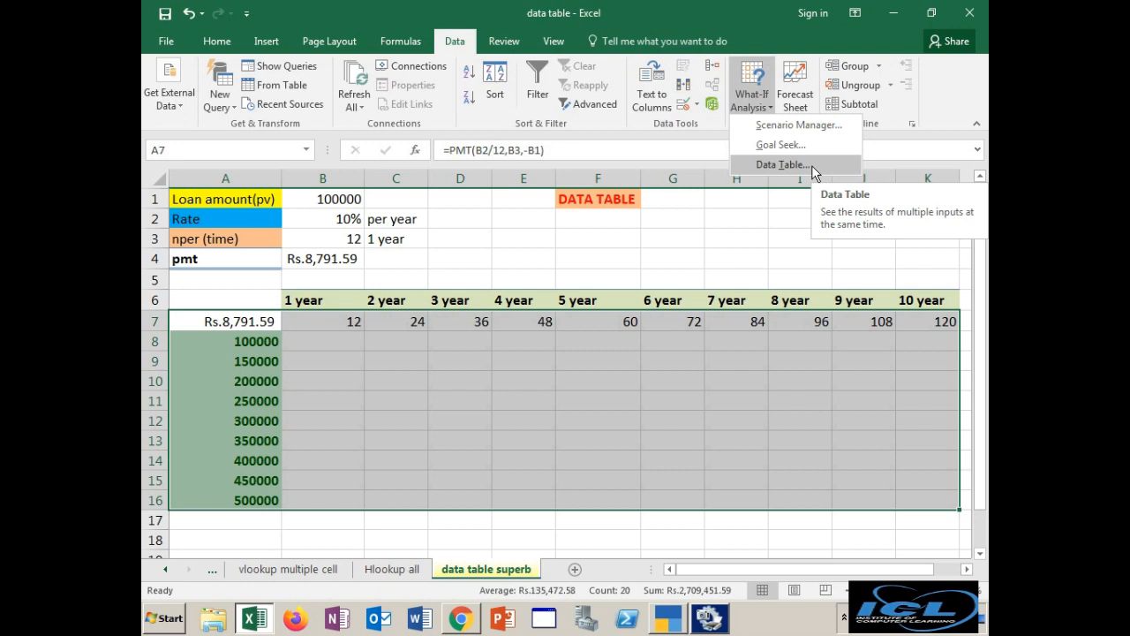
{"action": "left_click", "coordinate": [782, 165]}
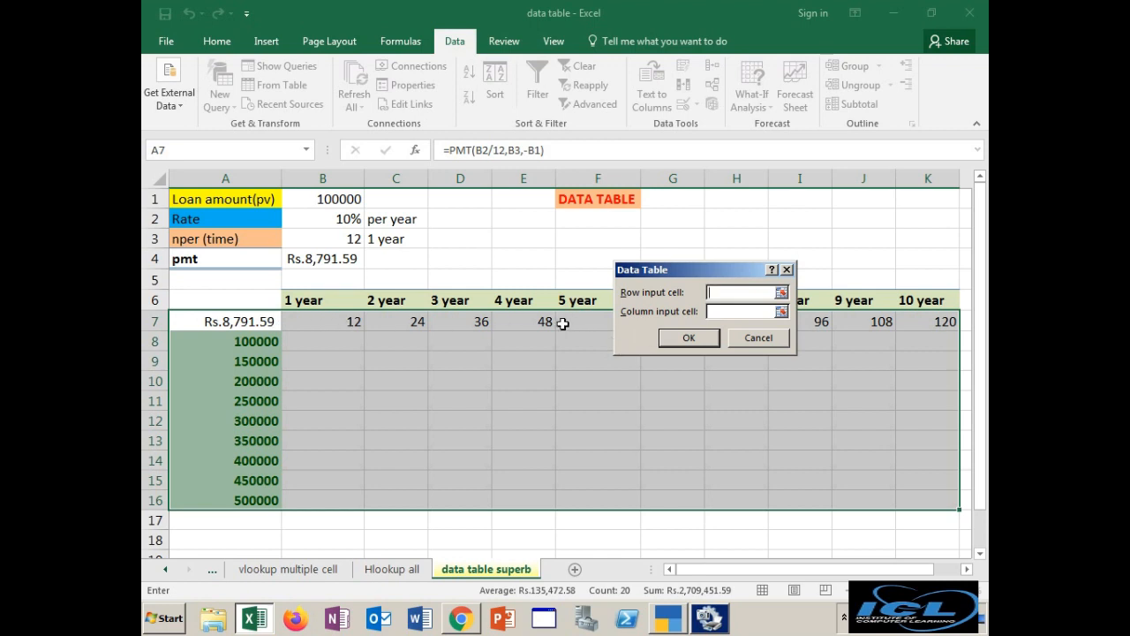
{"action": "left_click", "coordinate": [321, 238]}
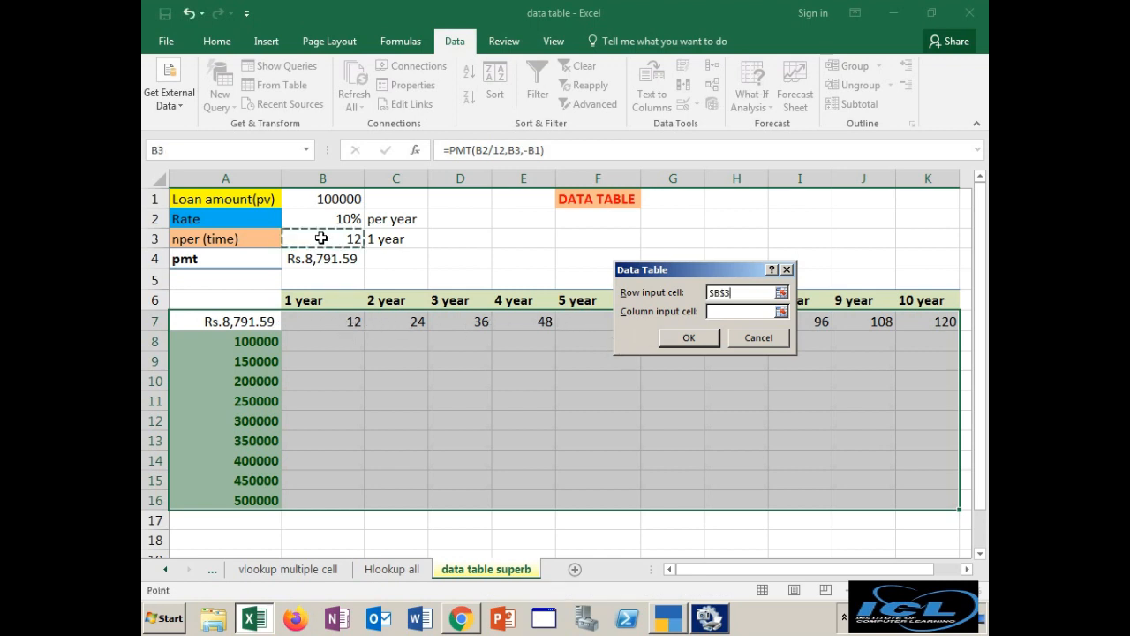
{"action": "left_click", "coordinate": [720, 311]}
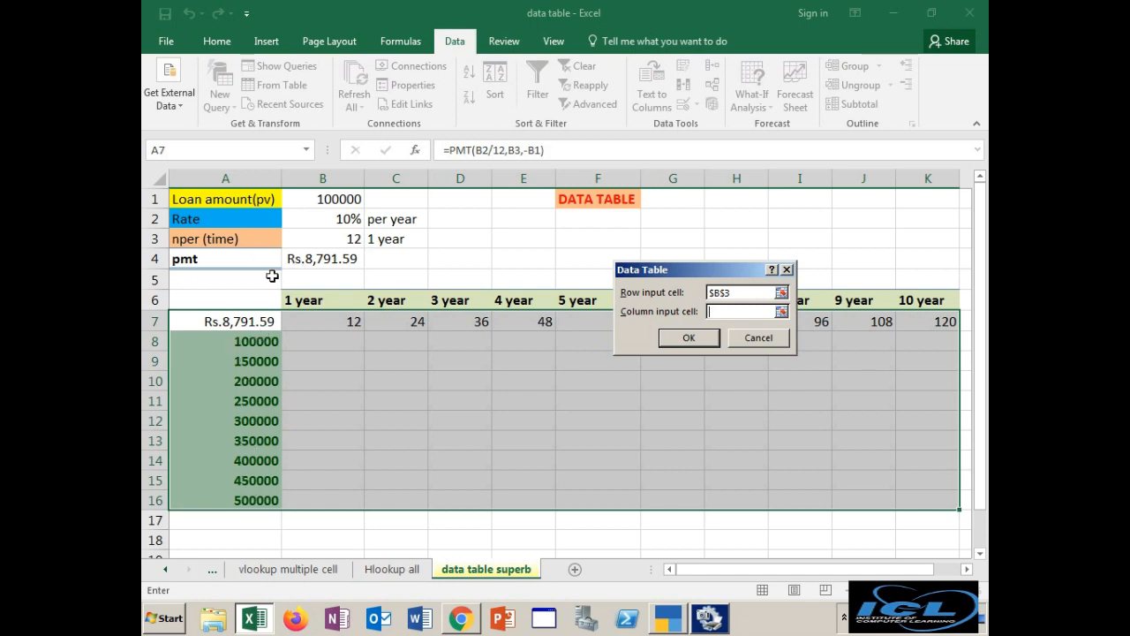
{"action": "left_click", "coordinate": [309, 203]}
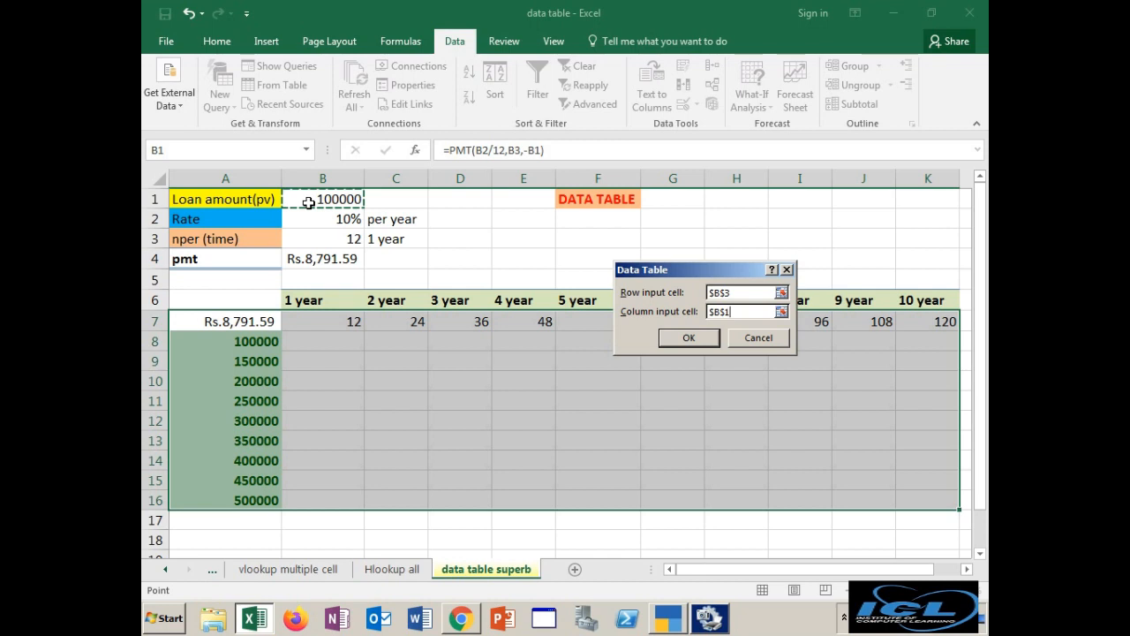
{"action": "left_click", "coordinate": [689, 340]}
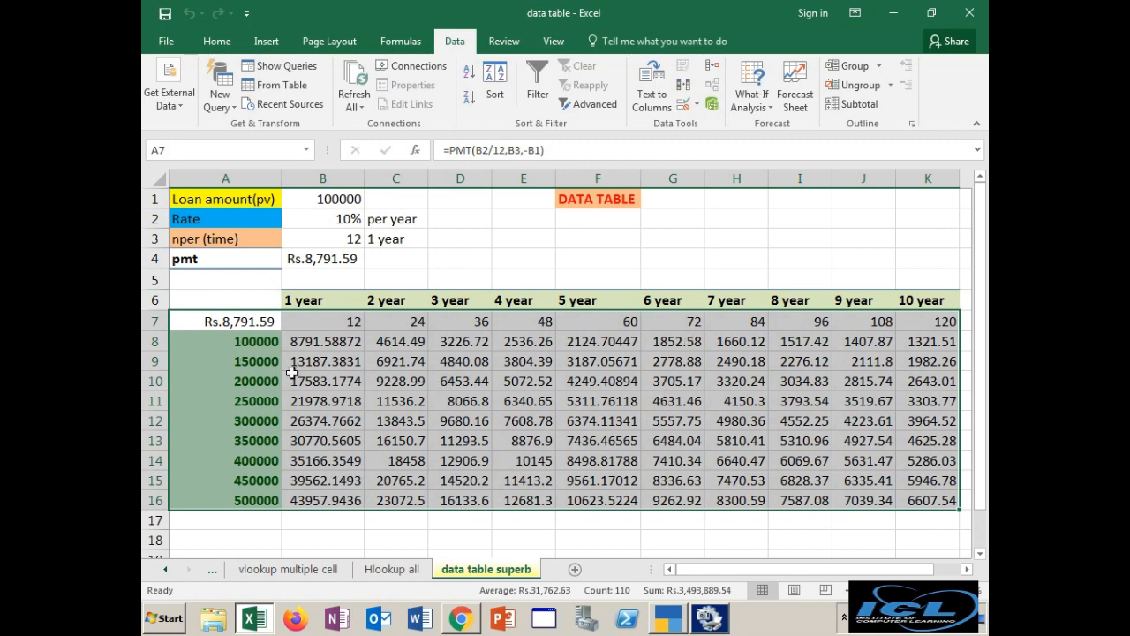
- Examine the calculated payments for the 100000 loan from the 1-year to the 10-year term
{"action": "left_click", "coordinate": [257, 344]}
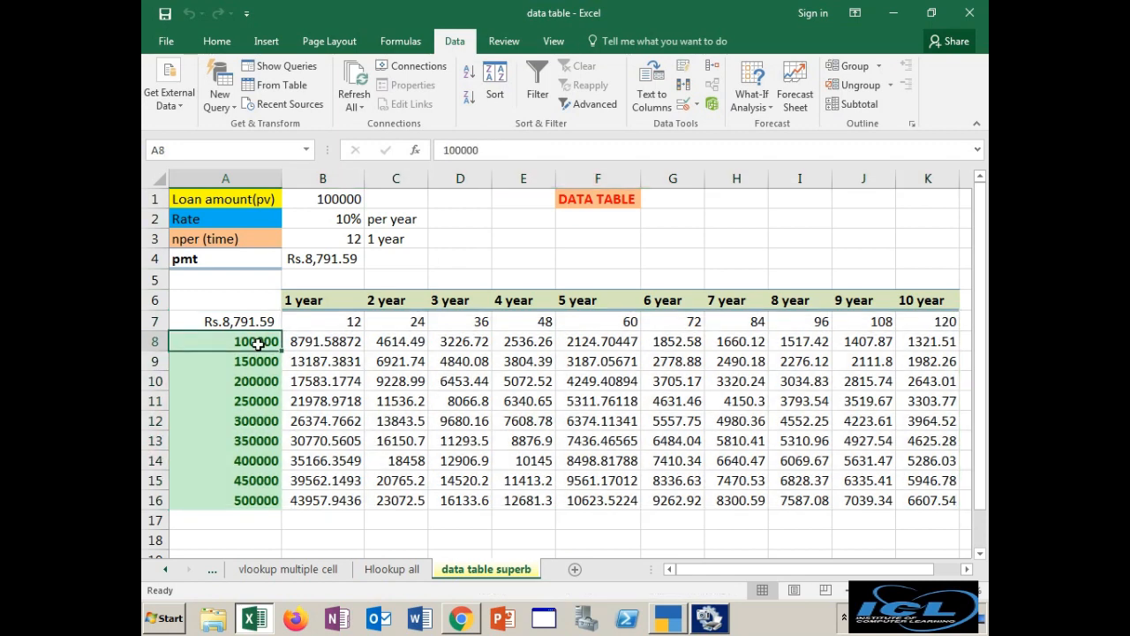
{"action": "left_click", "coordinate": [314, 351]}
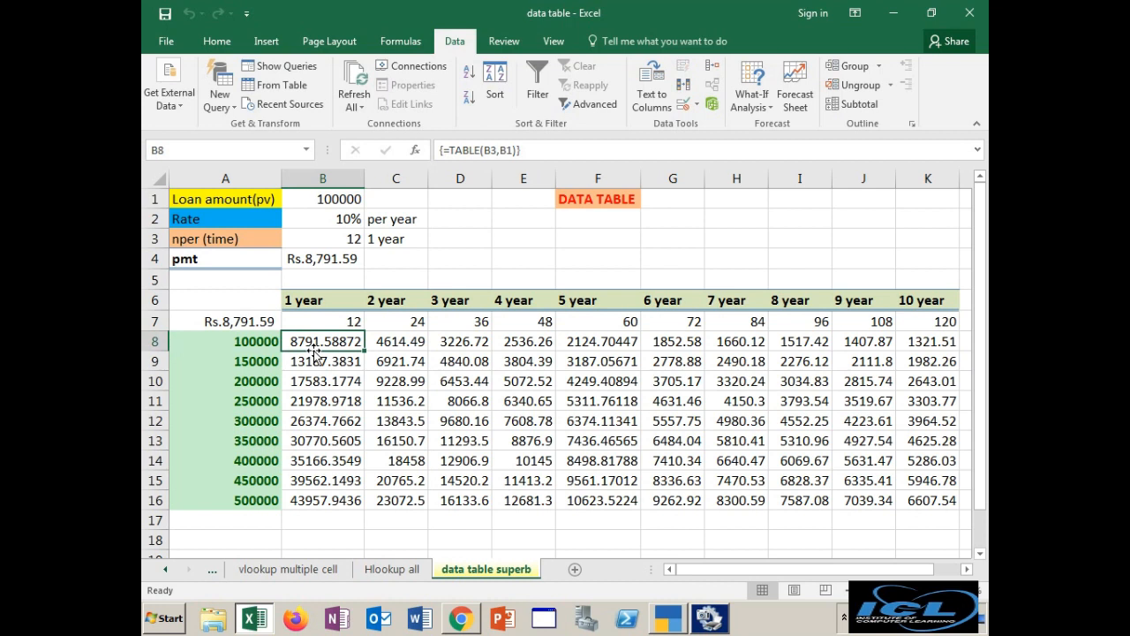
{"action": "left_click", "coordinate": [915, 344]}
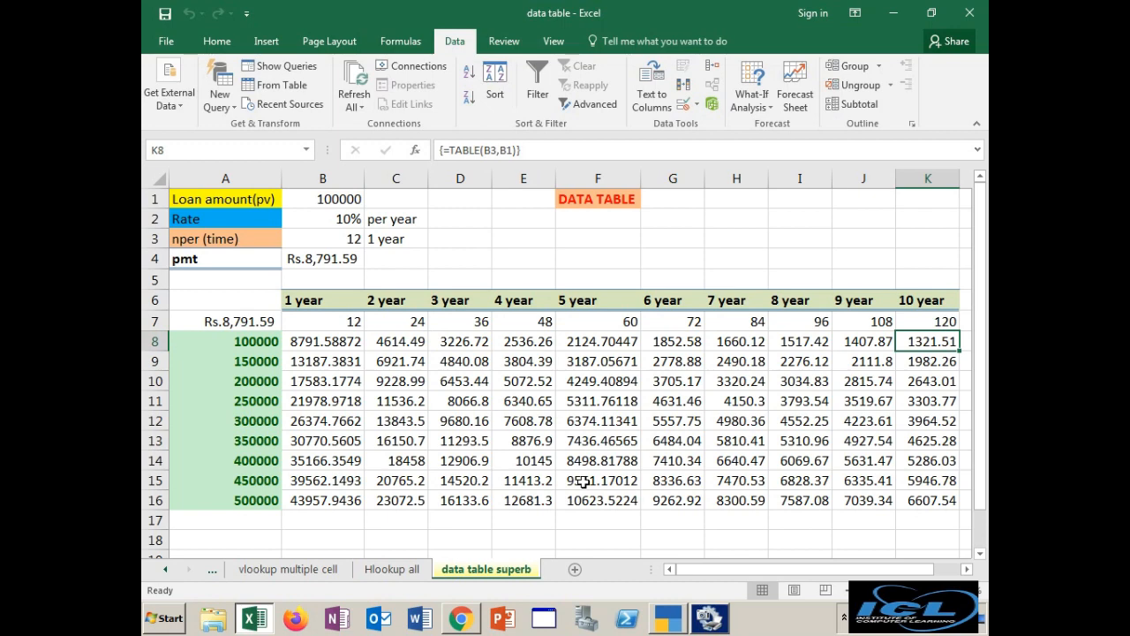
- Enter the headings MARKS in A20 and SUBJECT in B20 below the loan payment table
{"action": "left_click", "coordinate": [982, 557]}
{"action": "left_click", "coordinate": [982, 557]}
{"action": "left_click", "coordinate": [982, 557]}
{"action": "left_click", "coordinate": [982, 557]}
{"action": "left_click", "coordinate": [982, 557]}
{"action": "left_click", "coordinate": [982, 557]}
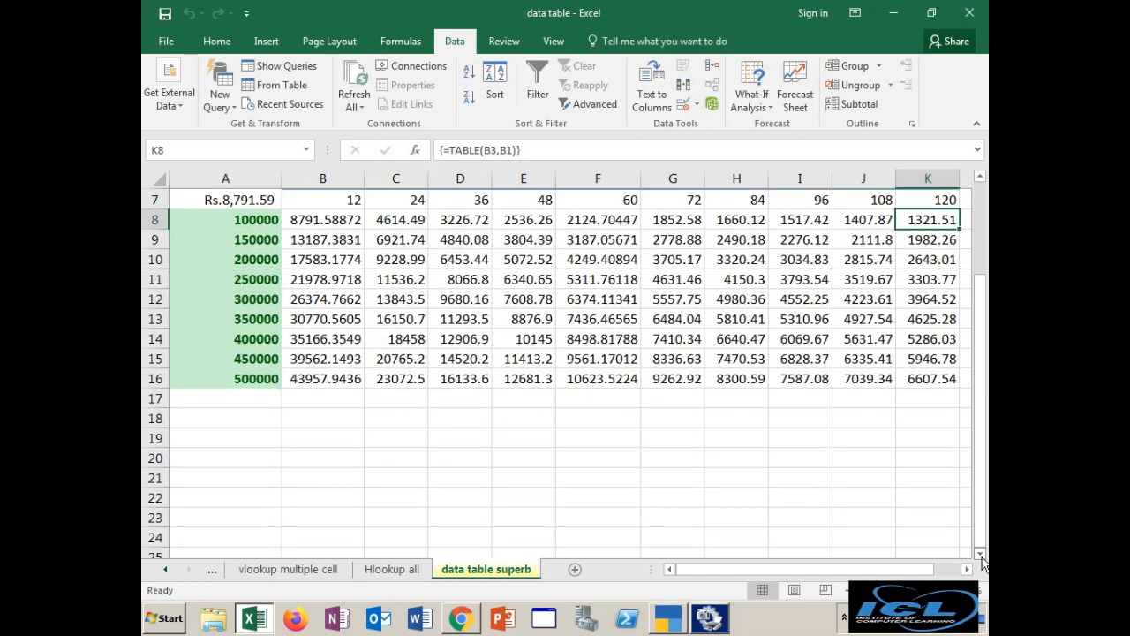
{"action": "left_click", "coordinate": [983, 557]}
{"action": "left_click", "coordinate": [982, 557]}
{"action": "left_click", "coordinate": [982, 557]}
{"action": "left_click", "coordinate": [982, 557]}
{"action": "left_click", "coordinate": [982, 558]}
{"action": "left_click", "coordinate": [254, 350]}
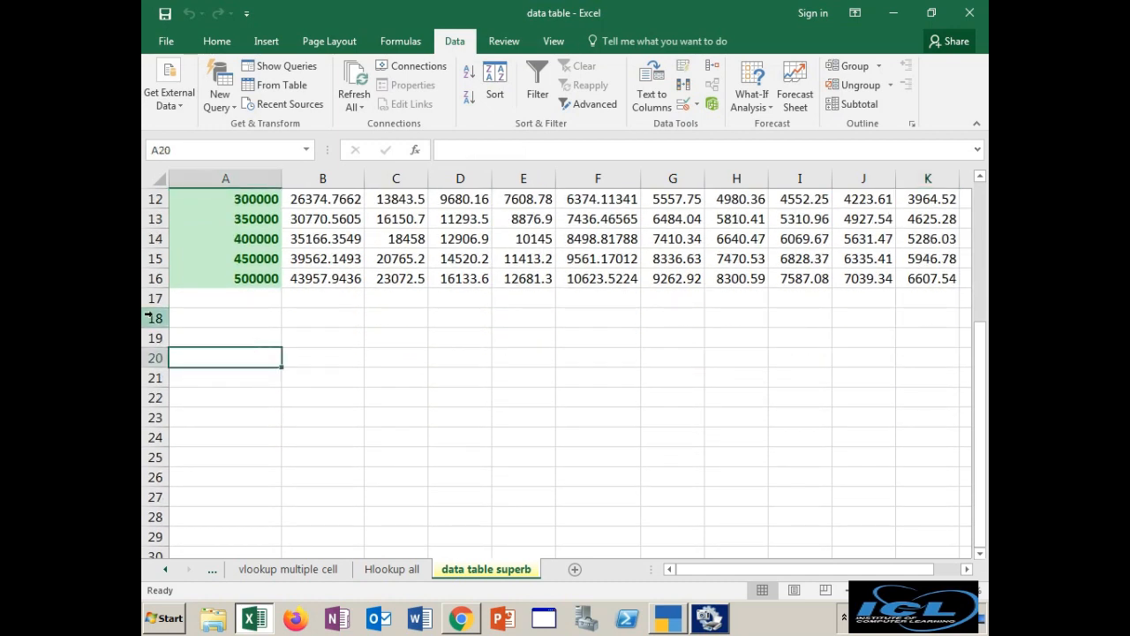
{"action": "type", "text": "MARKS"}
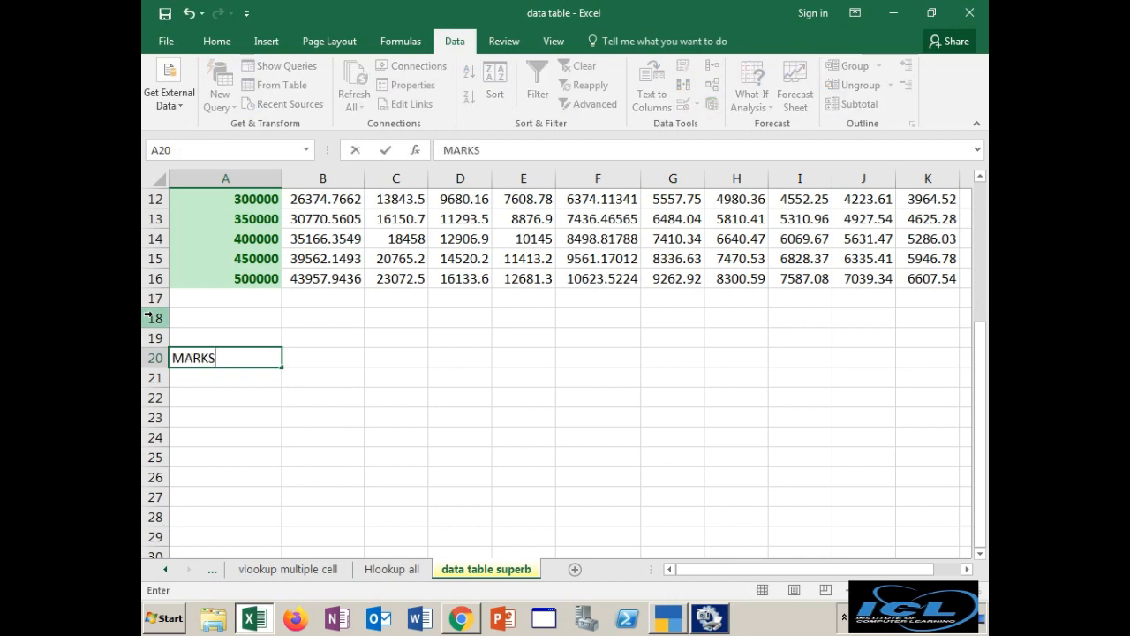
{"action": "key", "text": "Tab"}
{"action": "type", "text": "SUN"}
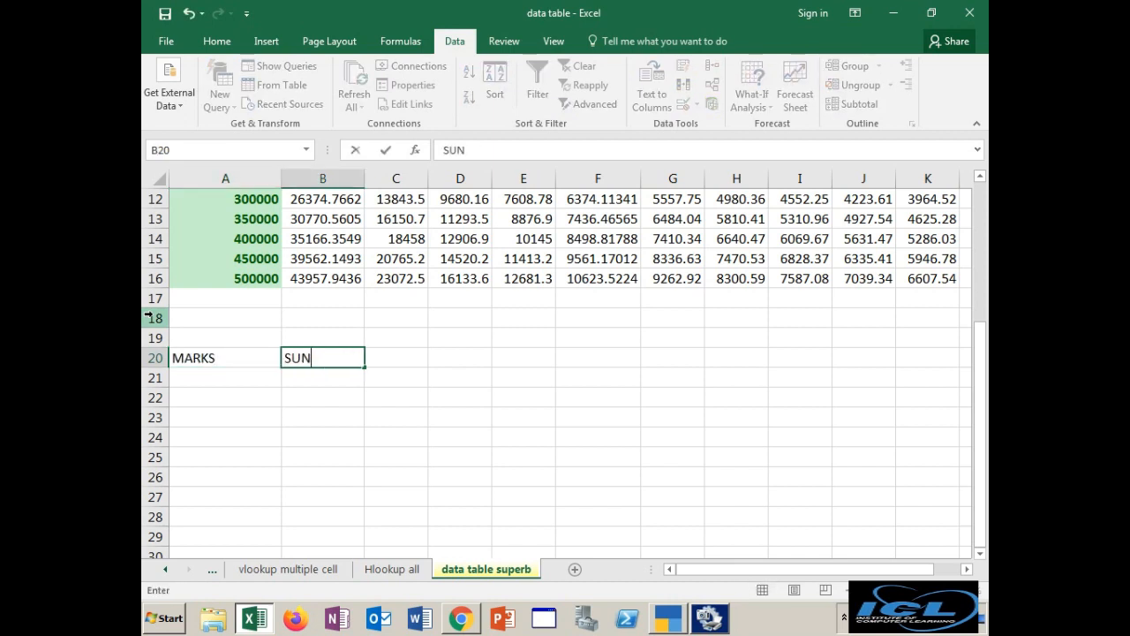
{"action": "key", "text": "BackSpace"}
{"action": "type", "text": "BJECT"}
{"action": "key", "text": "shift+Tab"}
{"action": "key", "text": "Return"}
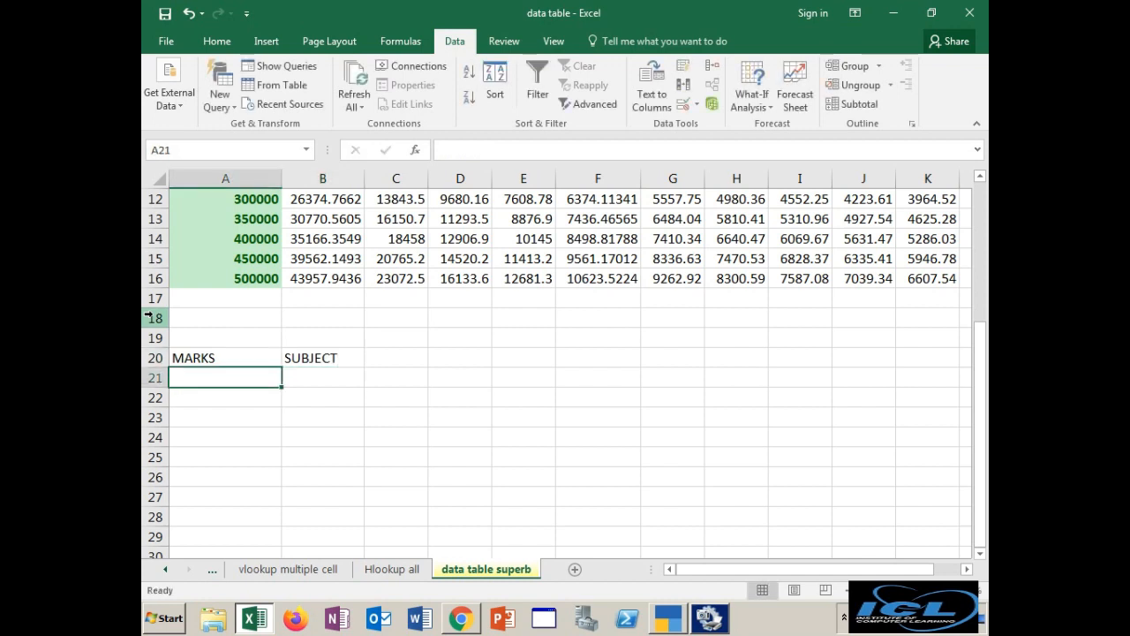
- List the subjects SST, MATH, SCI, ENG and HINDI in cells A21 to A25
{"action": "type", "text": "SST"}
{"action": "key", "text": "Return"}
{"action": "type", "text": "MA"}
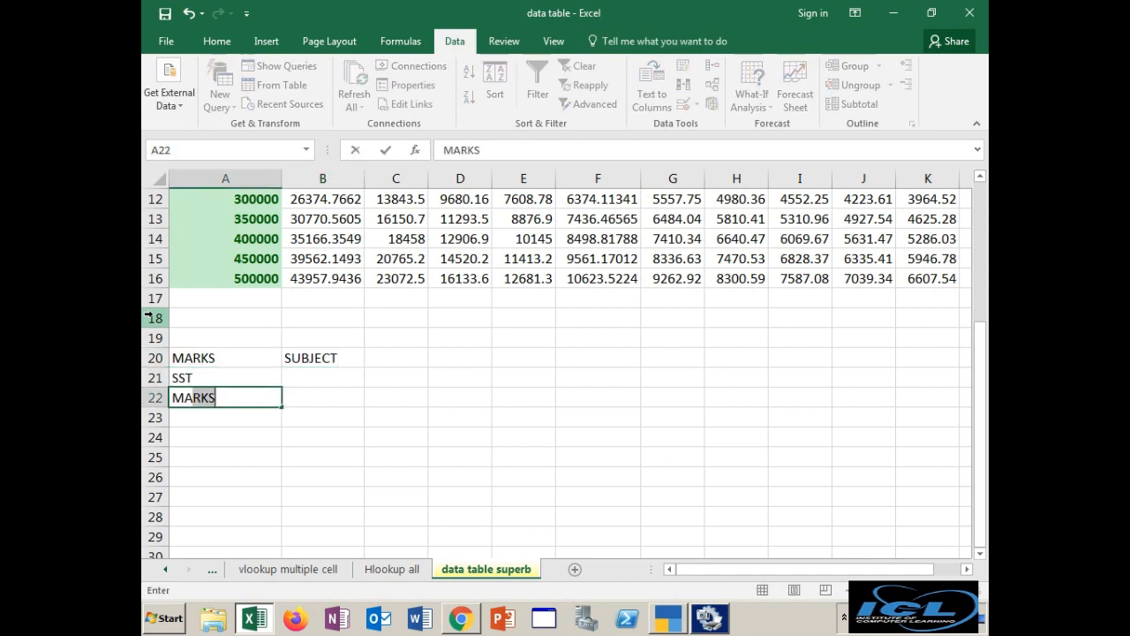
{"action": "type", "text": "TH"}
{"action": "key", "text": "Return"}
{"action": "type", "text": "SCI"}
{"action": "key", "text": "Return"}
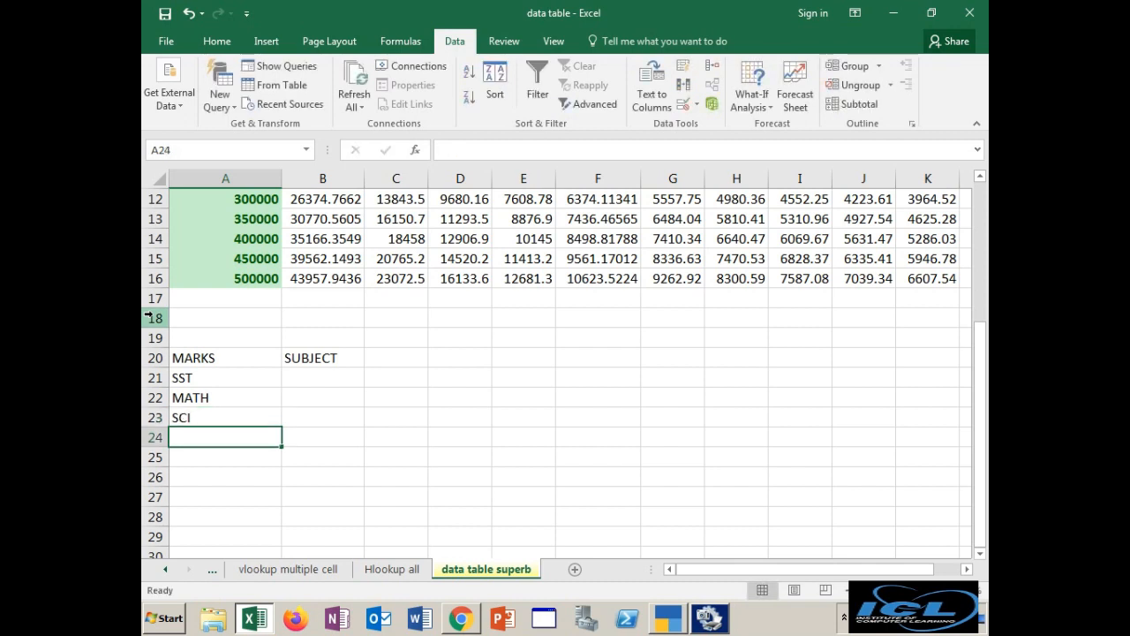
{"action": "type", "text": "H"}
{"action": "key", "text": "BackSpace"}
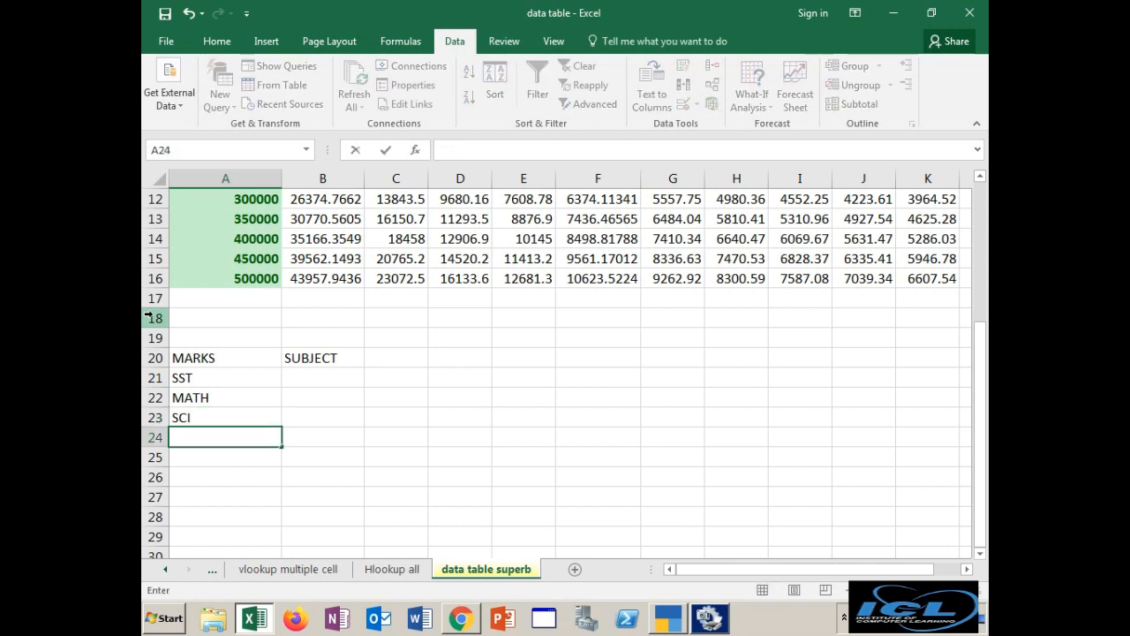
{"action": "type", "text": "ENG"}
{"action": "key", "text": "Return"}
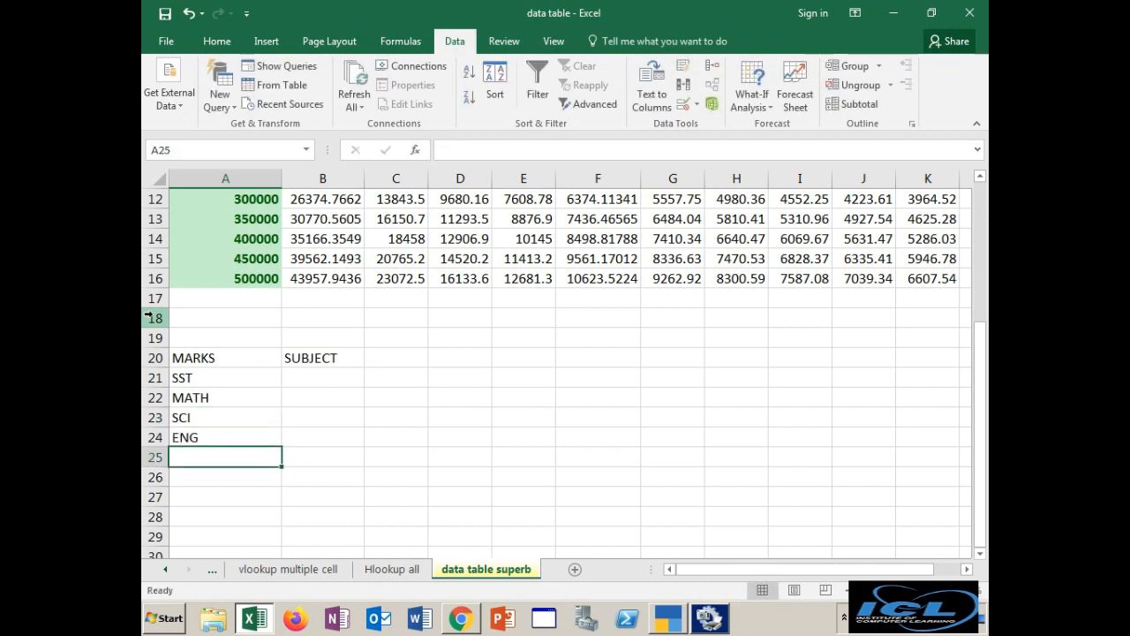
{"action": "type", "text": "HIND"}
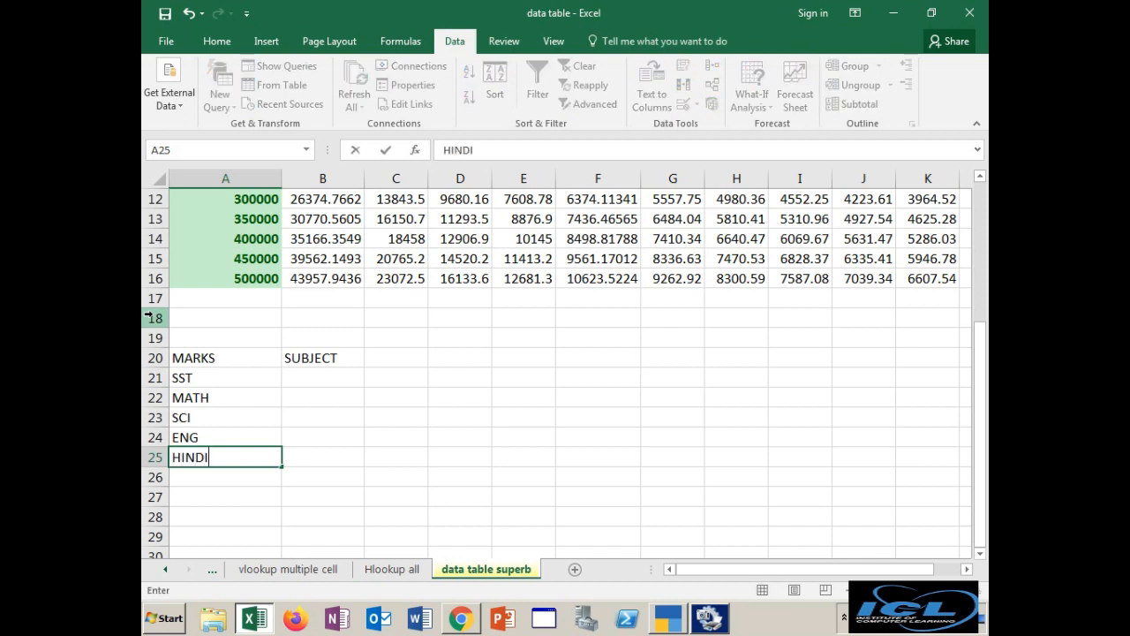
{"action": "type", "text": "I"}
{"action": "key", "text": "Tab"}
- Enter the marks 80, 50, 60, 70 and 35 for the five subjects in cells B21 to B25
{"action": "key", "text": "Up"}
{"action": "key", "text": "Up"}
{"action": "key", "text": "Up"}
{"action": "key", "text": "Up"}
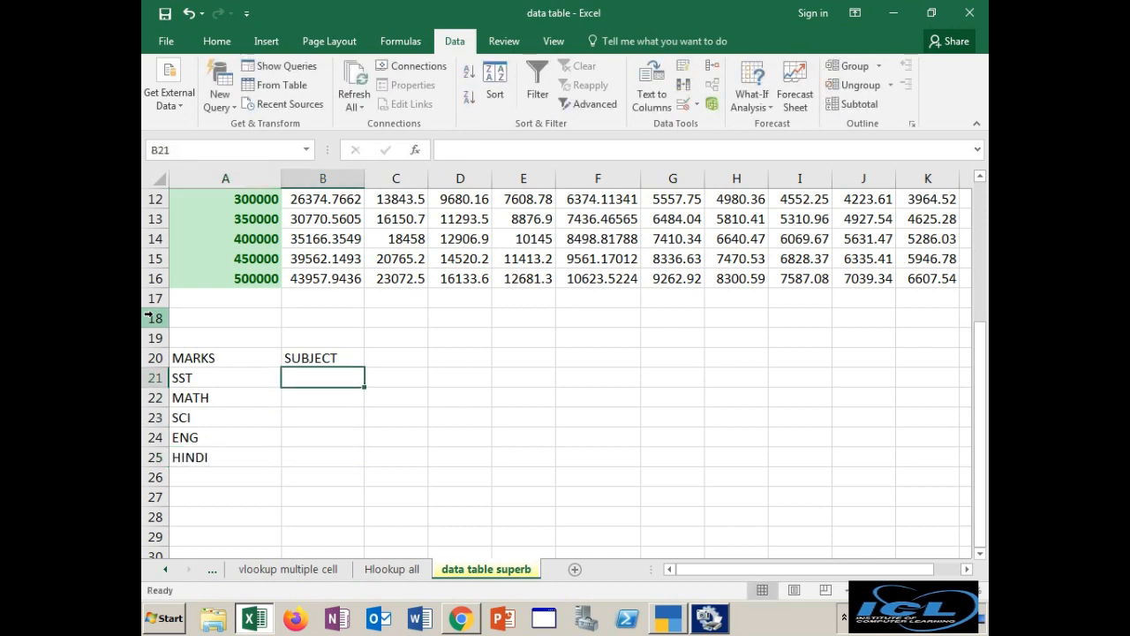
{"action": "type", "text": "80"}
{"action": "key", "text": "Return"}
{"action": "type", "text": "50"}
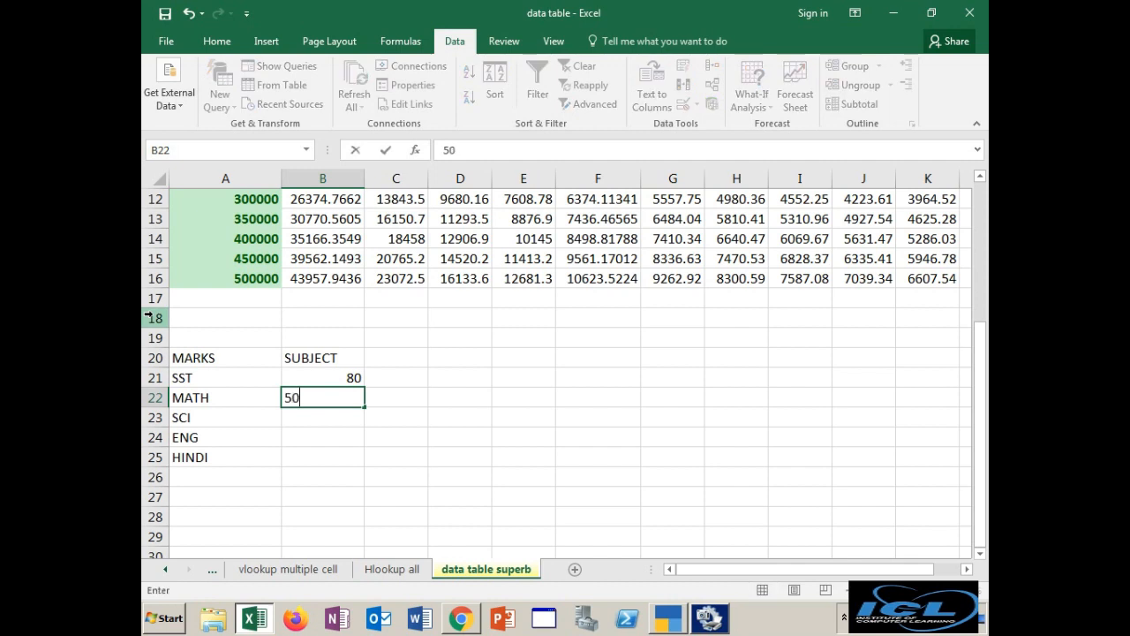
{"action": "key", "text": "Return"}
{"action": "type", "text": "6"}
{"action": "key", "text": "BackSpace"}
{"action": "type", "text": "60"}
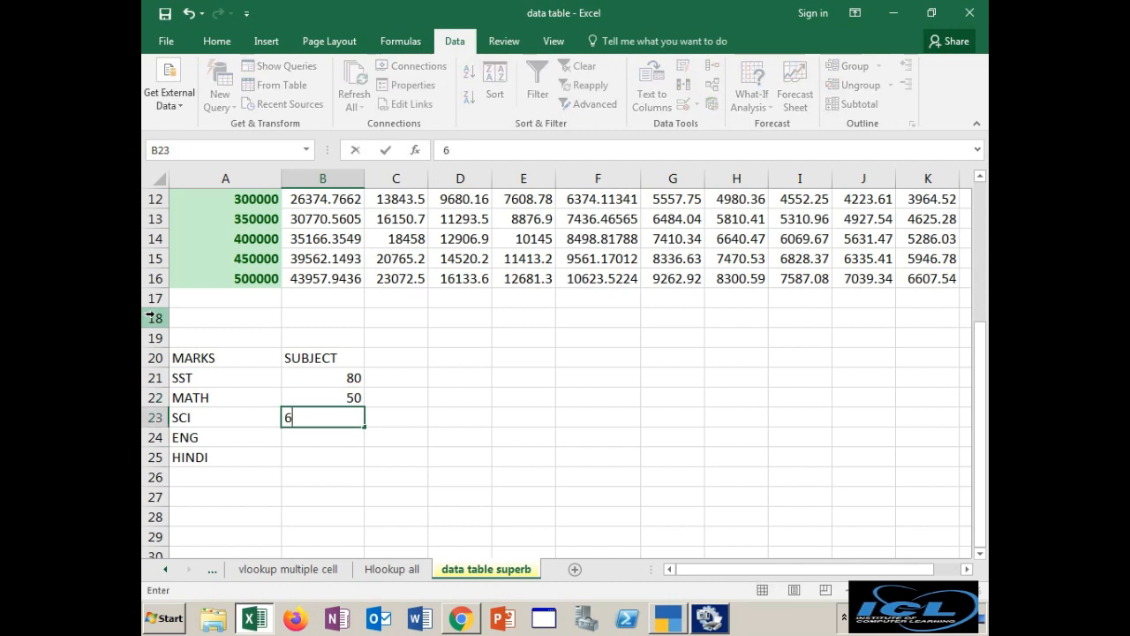
{"action": "key", "text": "Return"}
{"action": "type", "text": "70"}
{"action": "key", "text": "Return"}
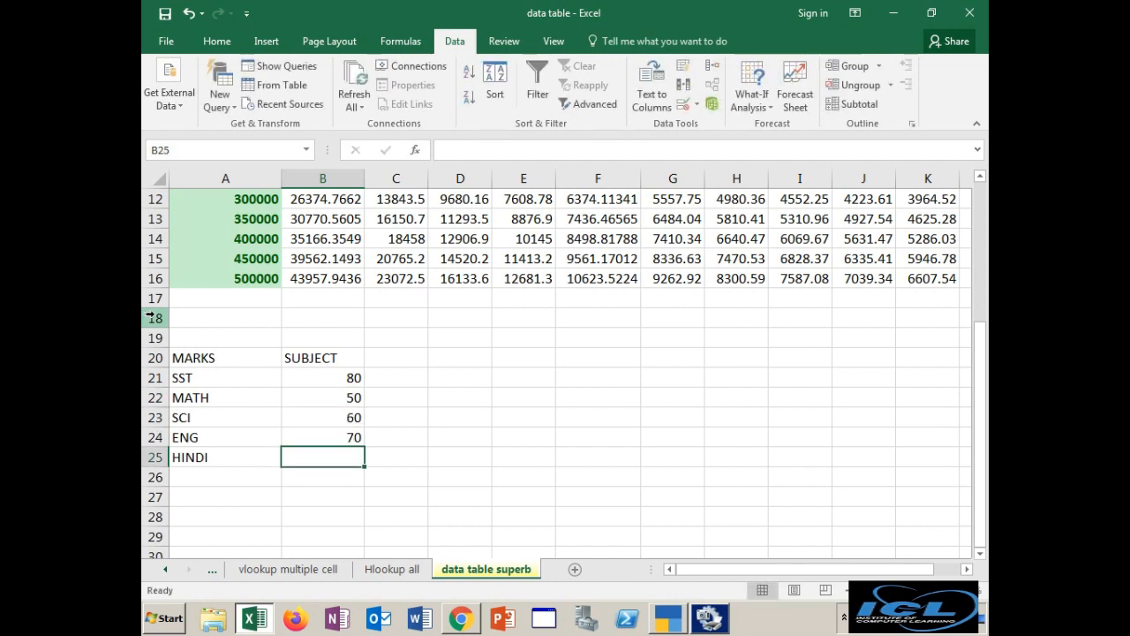
{"action": "type", "text": "35"}
{"action": "key", "text": "Return"}
- Label A26 TOTAL and sum the marks B21:B25 in B26
{"action": "key", "text": "Left"}
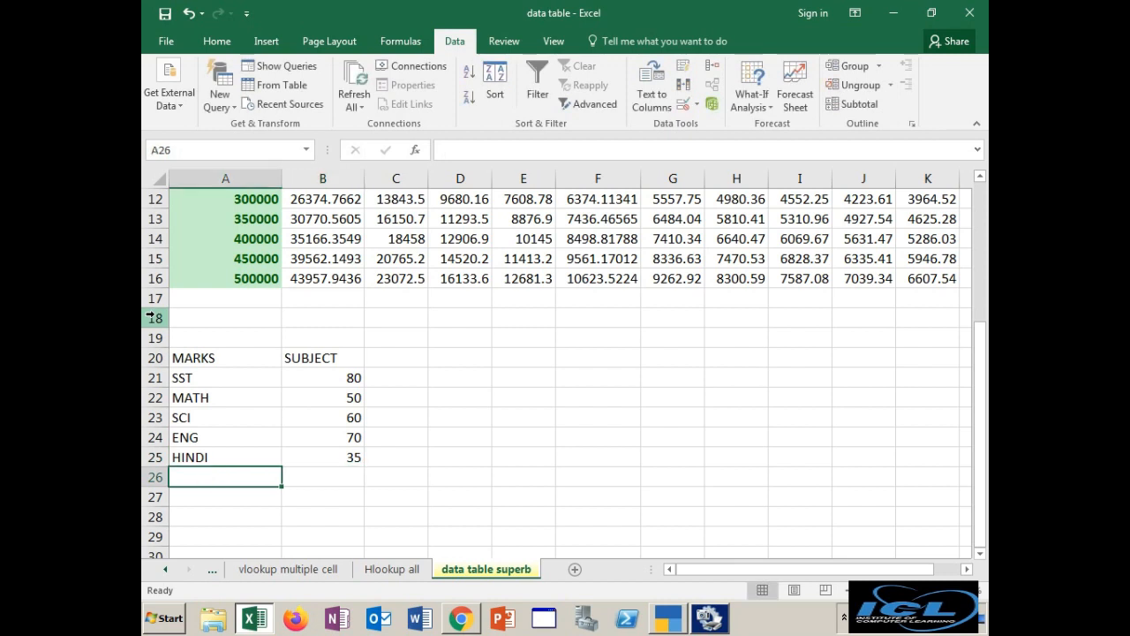
{"action": "type", "text": "TOTAL"}
{"action": "key", "text": "Tab"}
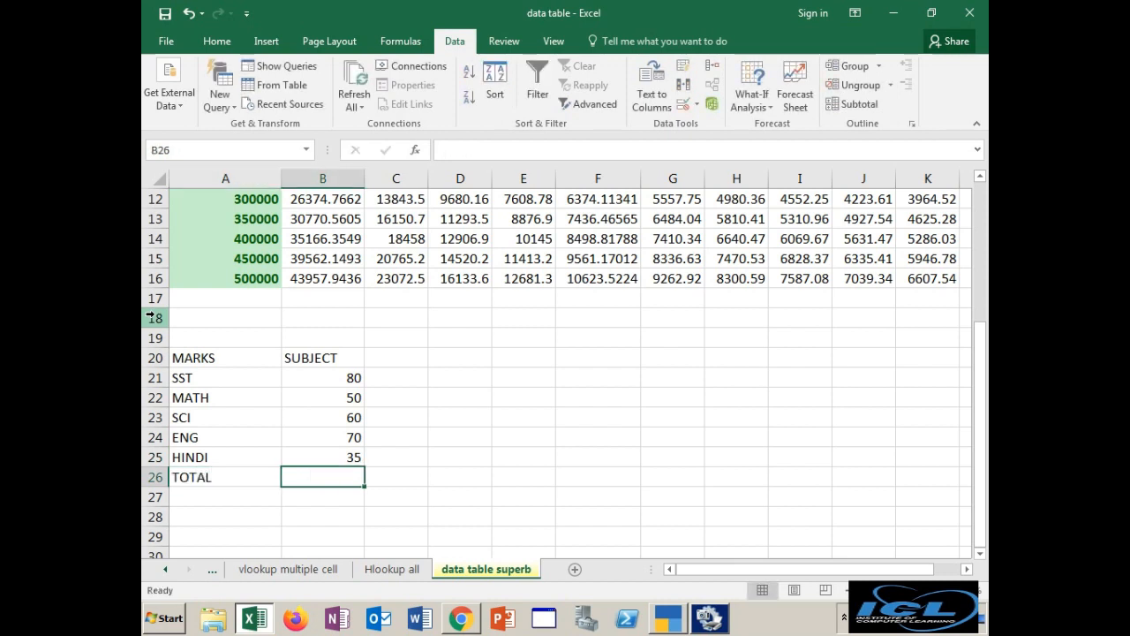
{"action": "key", "text": "alt+equal"}
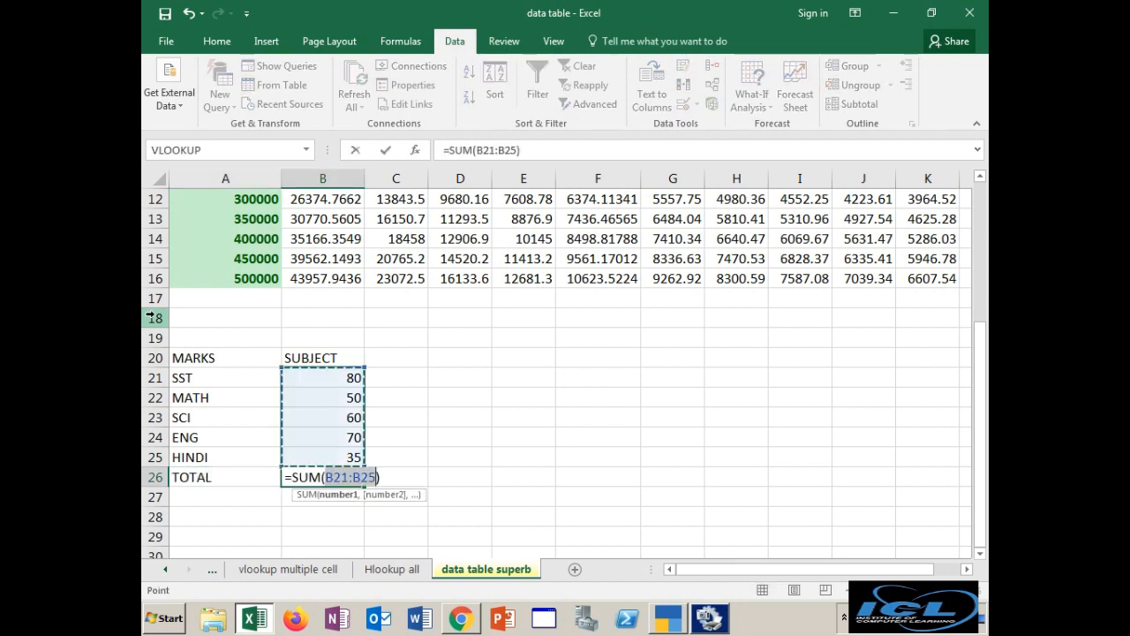
{"action": "key", "text": "Return"}
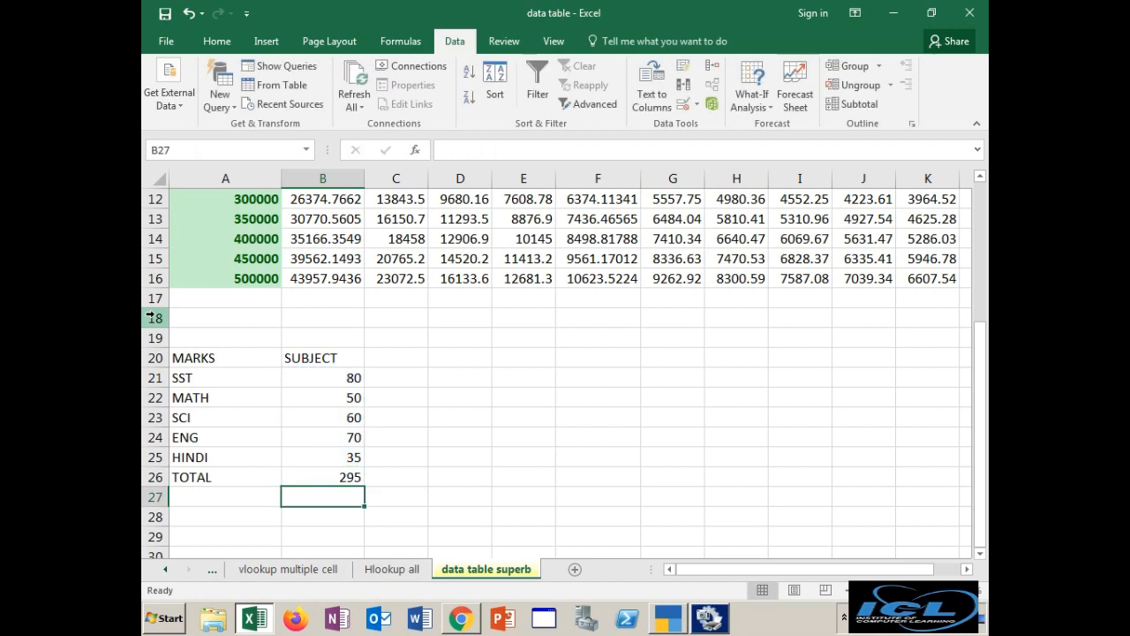
{"action": "left_click", "coordinate": [331, 477]}
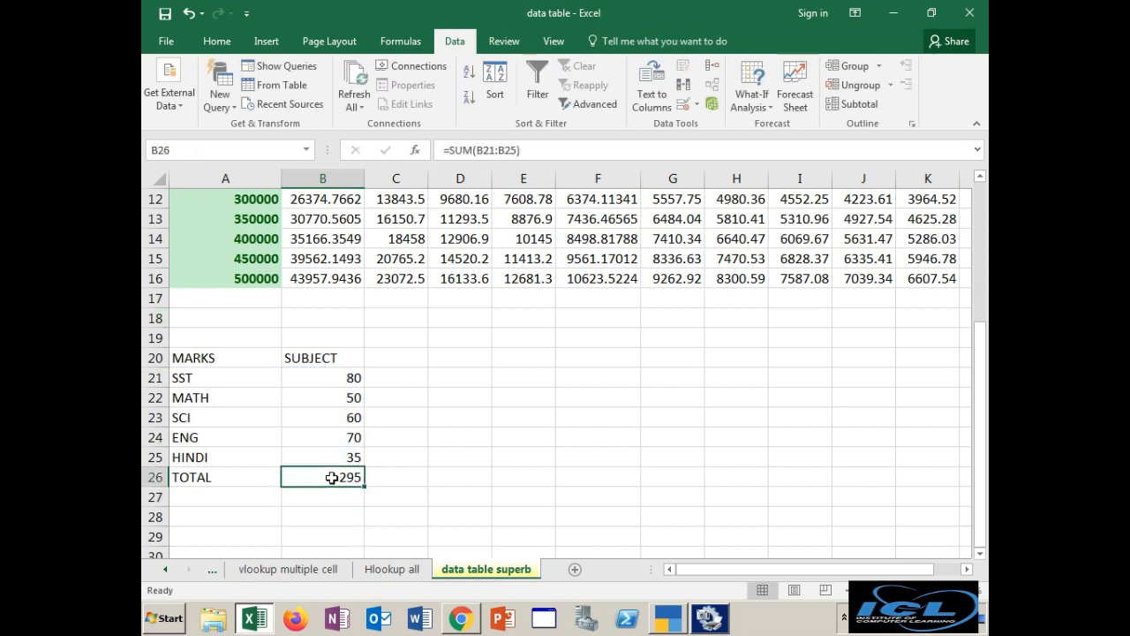
- Enter the label TARGET in E26 and the target value 325 in F26
{"action": "left_click", "coordinate": [500, 477]}
{"action": "type", "text": "TARGET"}
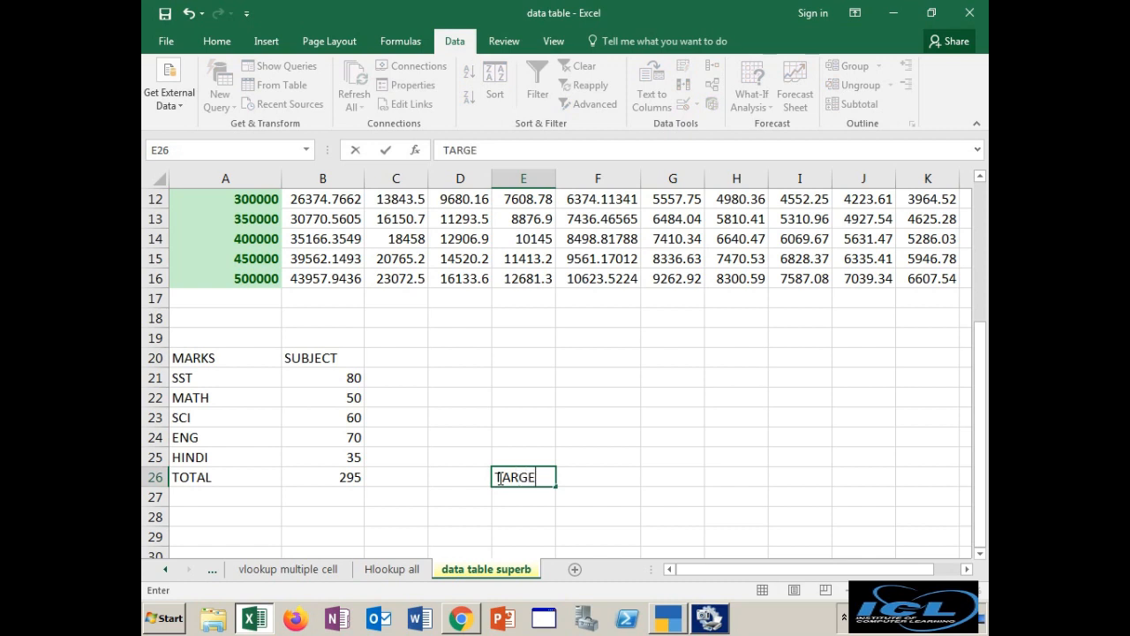
{"action": "key", "text": "BackSpace"}
{"action": "key", "text": "Tab"}
{"action": "type", "text": "325"}
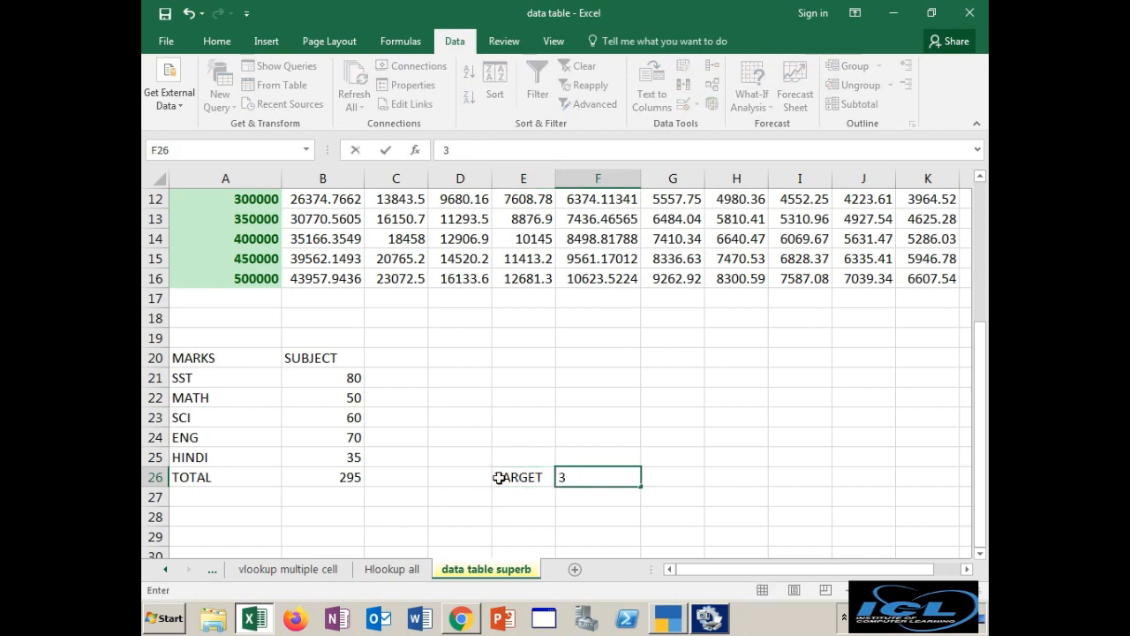
{"action": "key", "text": "Return"}
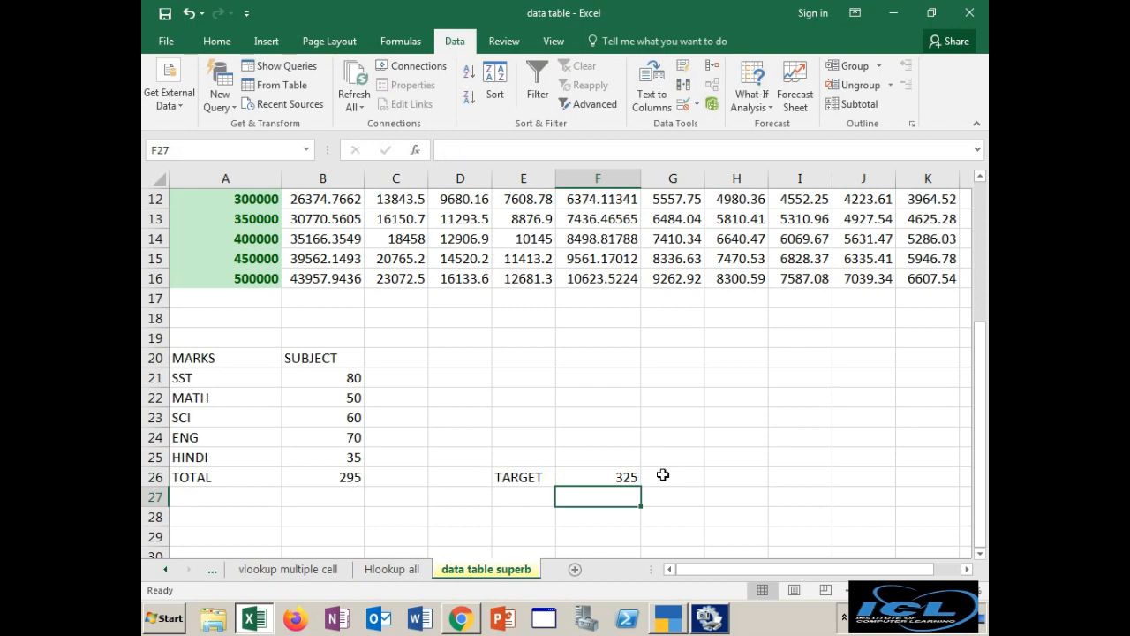
- Give the marks list headings in A20:B20 an orange fill and bold text
{"action": "scroll", "coordinate": [343, 464], "scroll_direction": "up", "scroll_amount": 1}
{"action": "left_click_drag", "start_coordinate": [712, 571], "coordinate": [684, 571]}
{"action": "scroll", "coordinate": [434, 469], "scroll_direction": "down", "scroll_amount": 1}
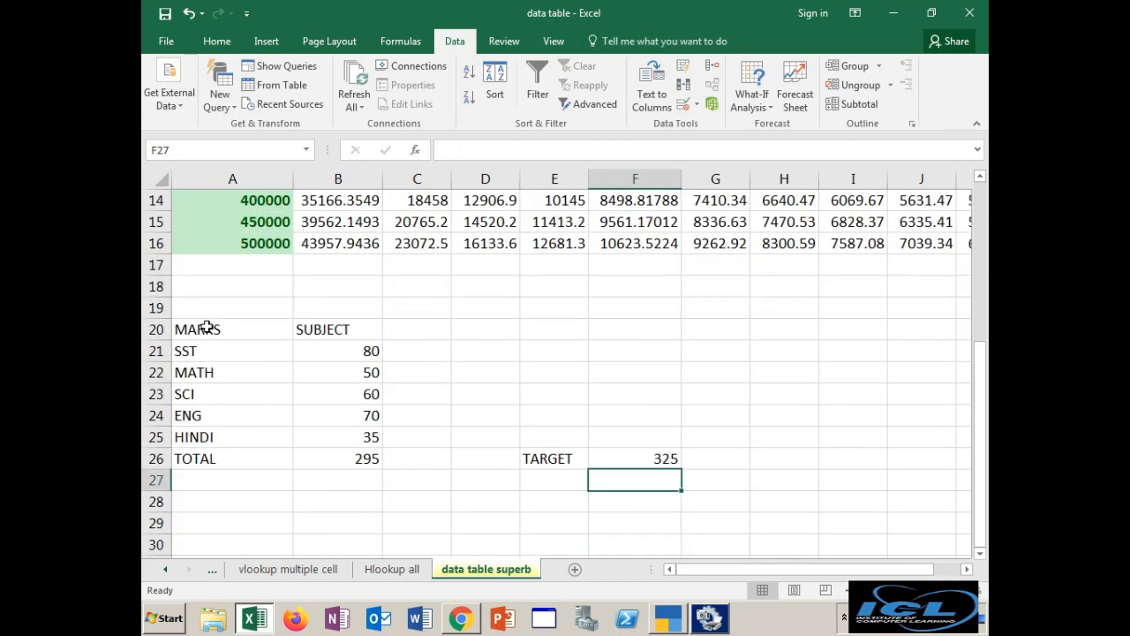
{"action": "left_click_drag", "start_coordinate": [203, 326], "coordinate": [317, 329]}
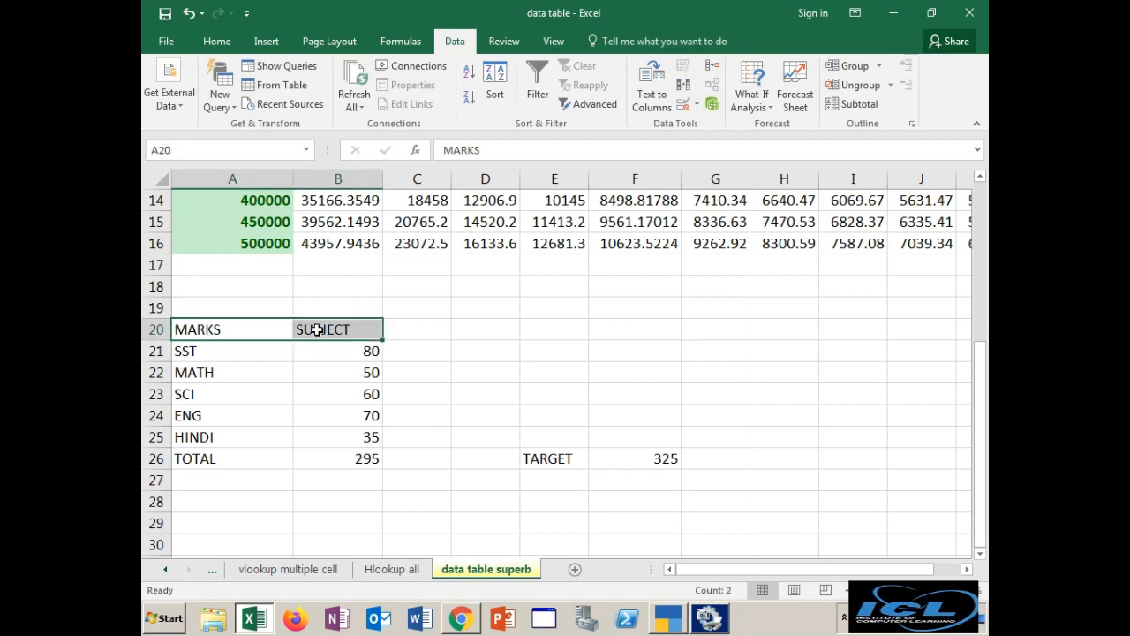
{"action": "left_click", "coordinate": [396, 362]}
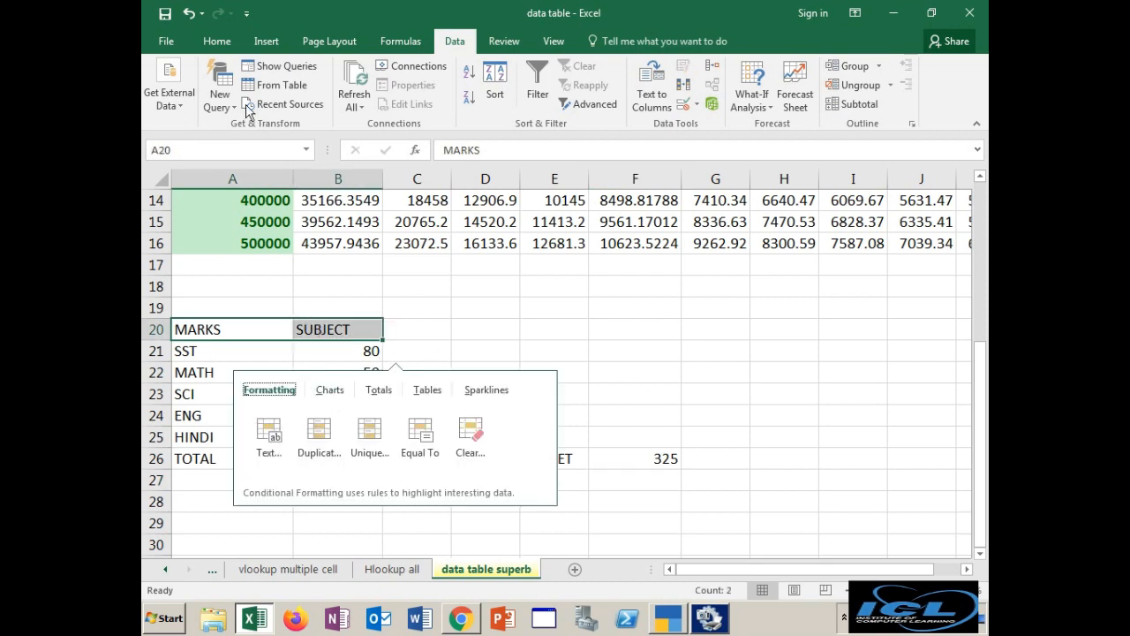
{"action": "left_click", "coordinate": [218, 41]}
{"action": "left_click", "coordinate": [332, 97]}
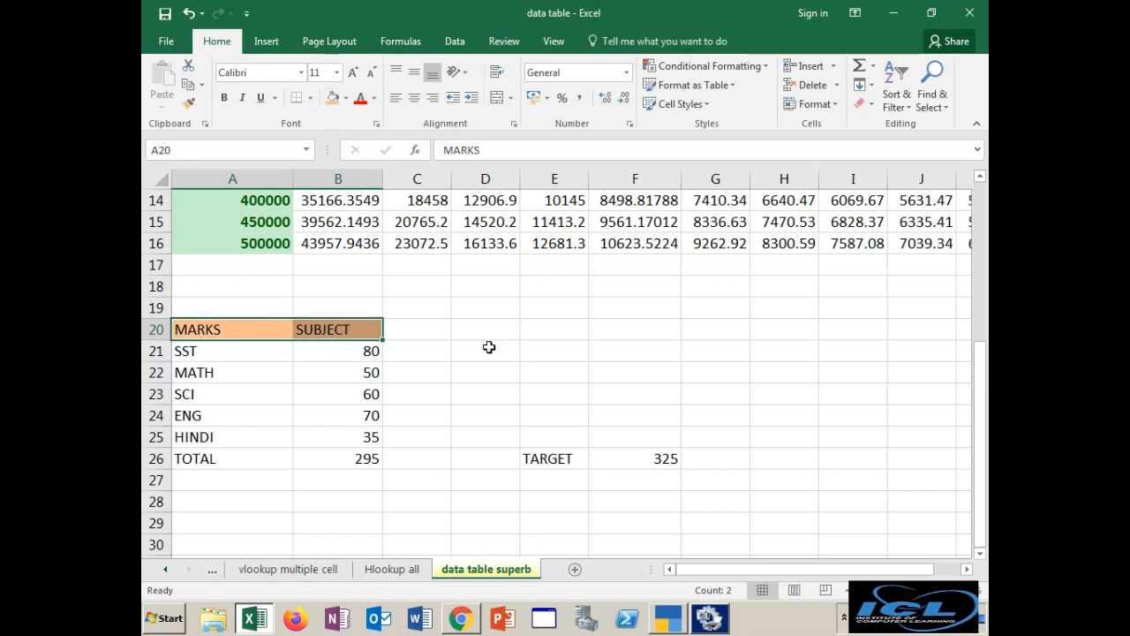
{"action": "left_click", "coordinate": [487, 348]}
{"action": "left_click_drag", "start_coordinate": [254, 328], "coordinate": [340, 328]}
{"action": "key", "text": "ctrl+b"}
{"action": "left_click", "coordinate": [445, 332]}
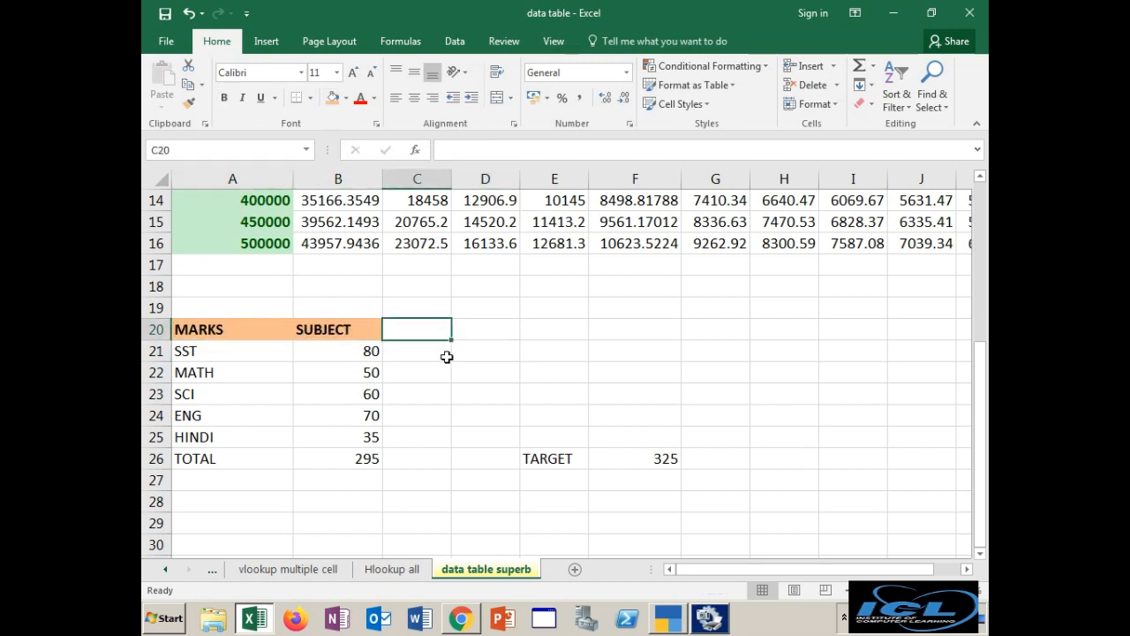
- Run Goal Seek to bring the total in B26 to 325 by changing the HINDI mark in B25, and keep the solution
{"action": "left_click", "coordinate": [657, 458]}
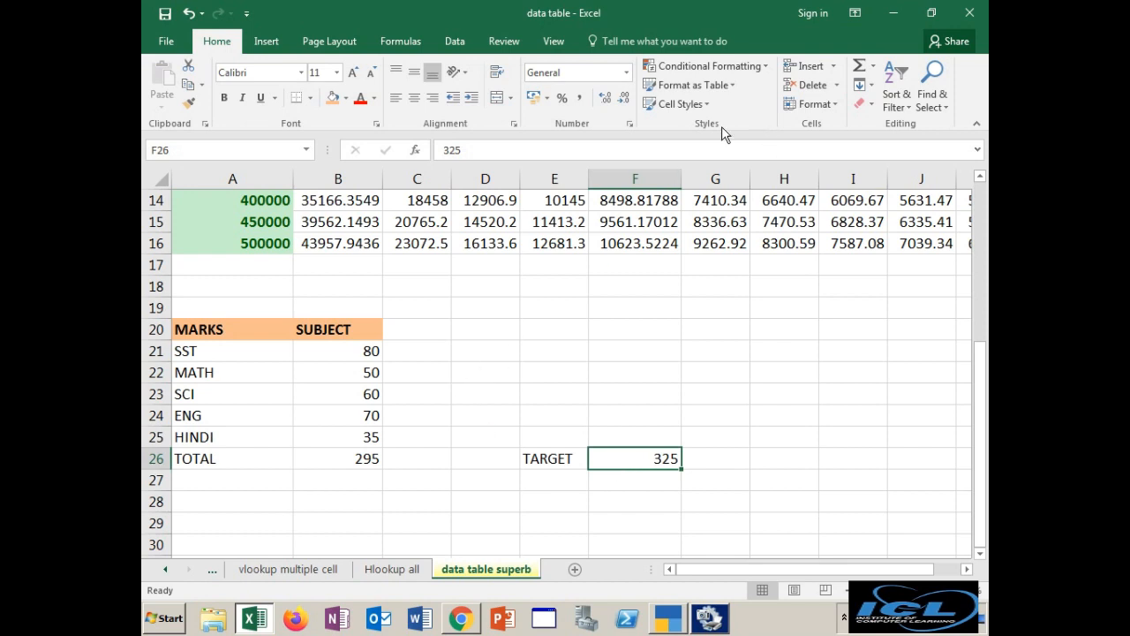
{"action": "left_click", "coordinate": [455, 41]}
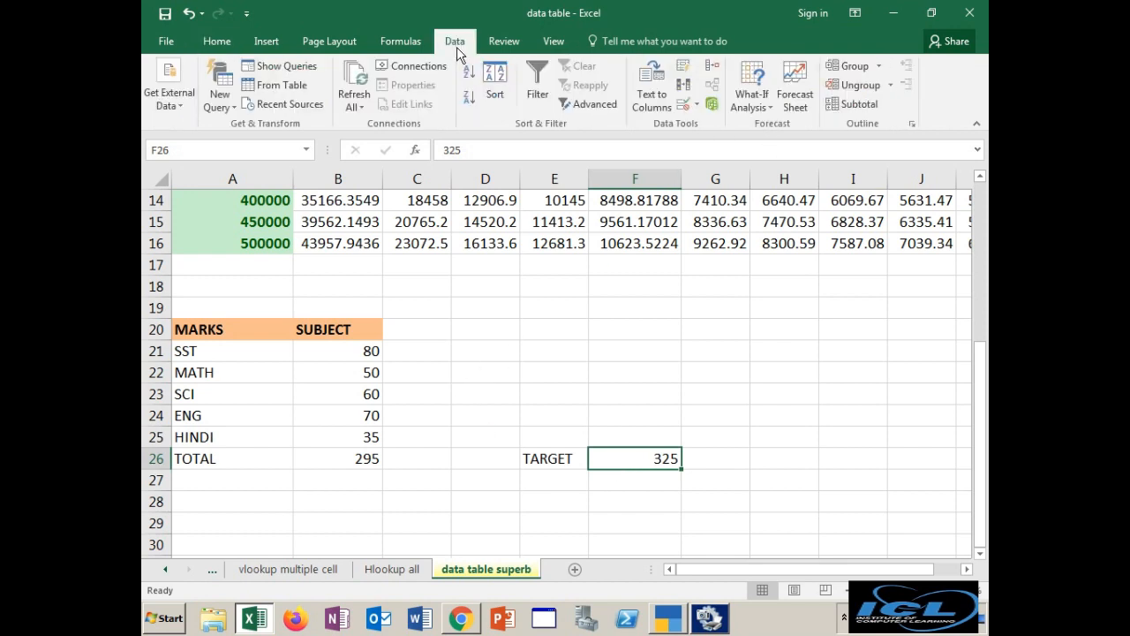
{"action": "left_click", "coordinate": [770, 112]}
{"action": "left_click", "coordinate": [766, 147]}
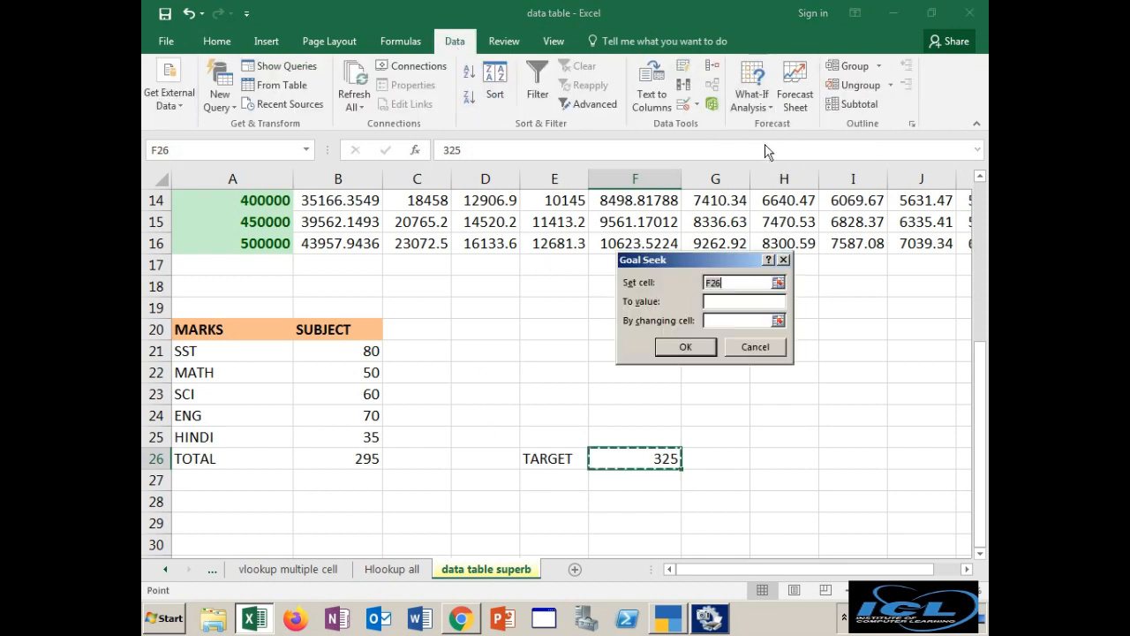
{"action": "left_click_drag", "start_coordinate": [666, 262], "coordinate": [498, 293]}
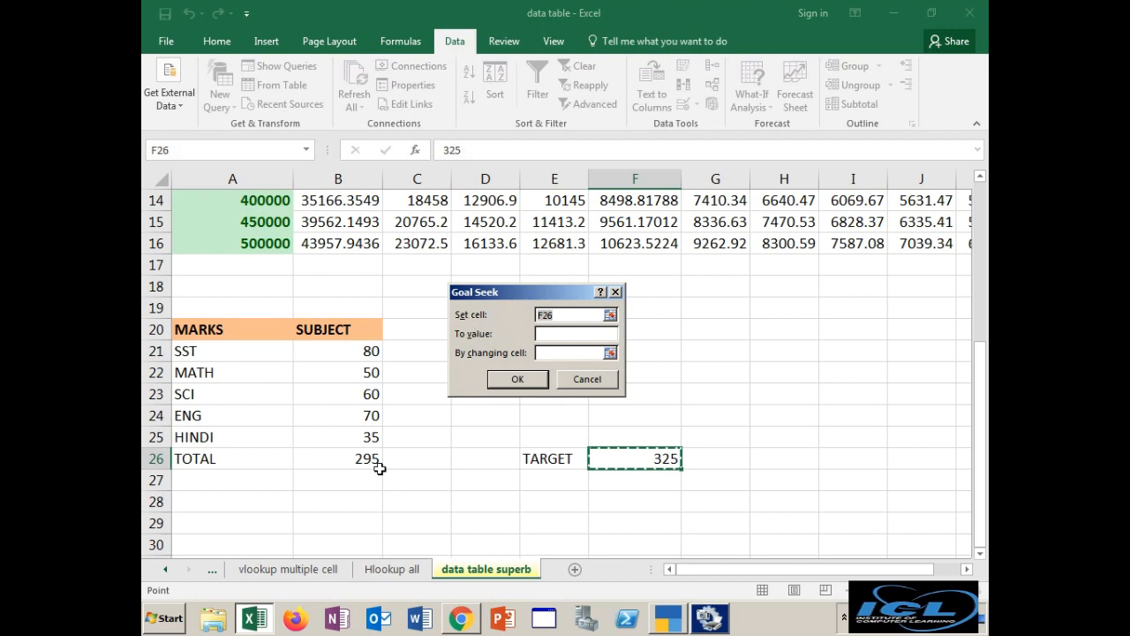
{"action": "left_click", "coordinate": [343, 459]}
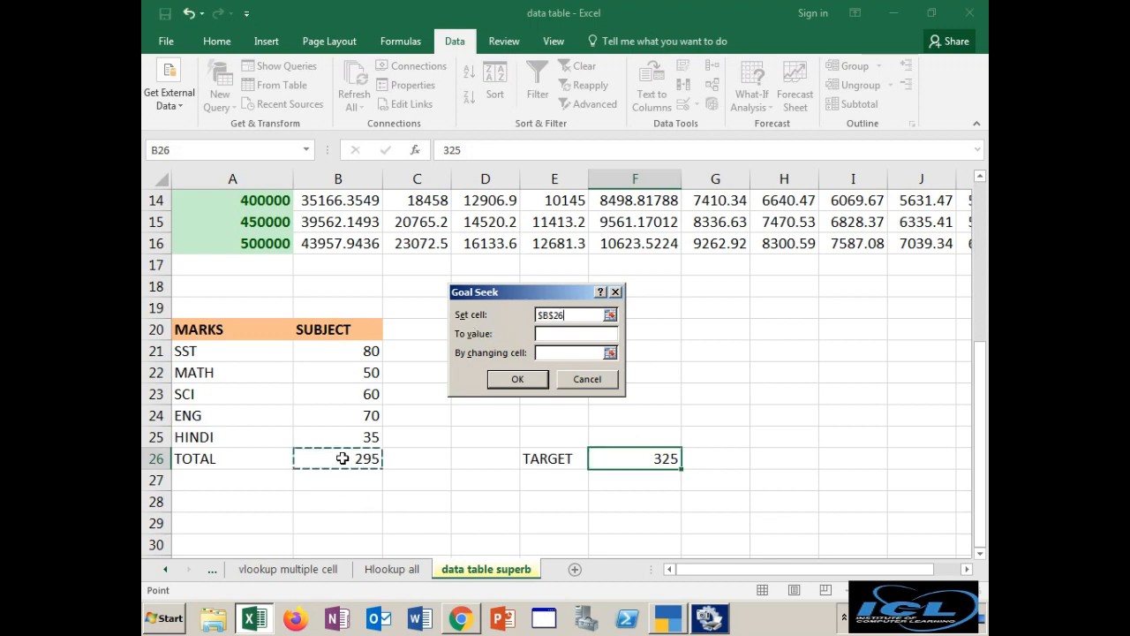
{"action": "left_click", "coordinate": [557, 335]}
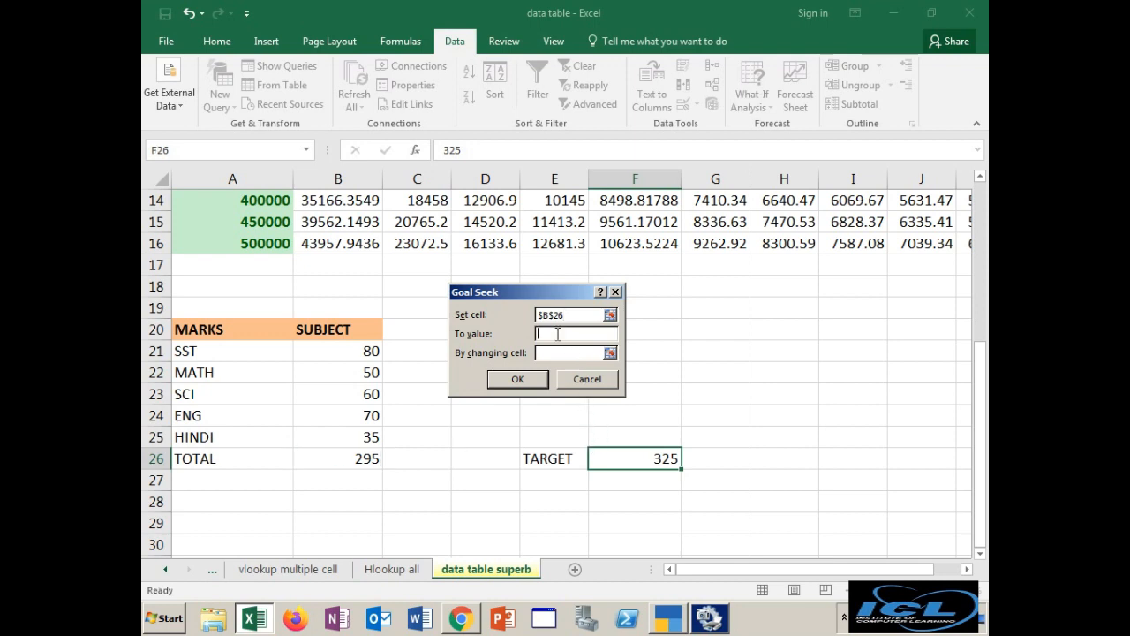
{"action": "type", "text": "325"}
{"action": "left_click", "coordinate": [343, 442]}
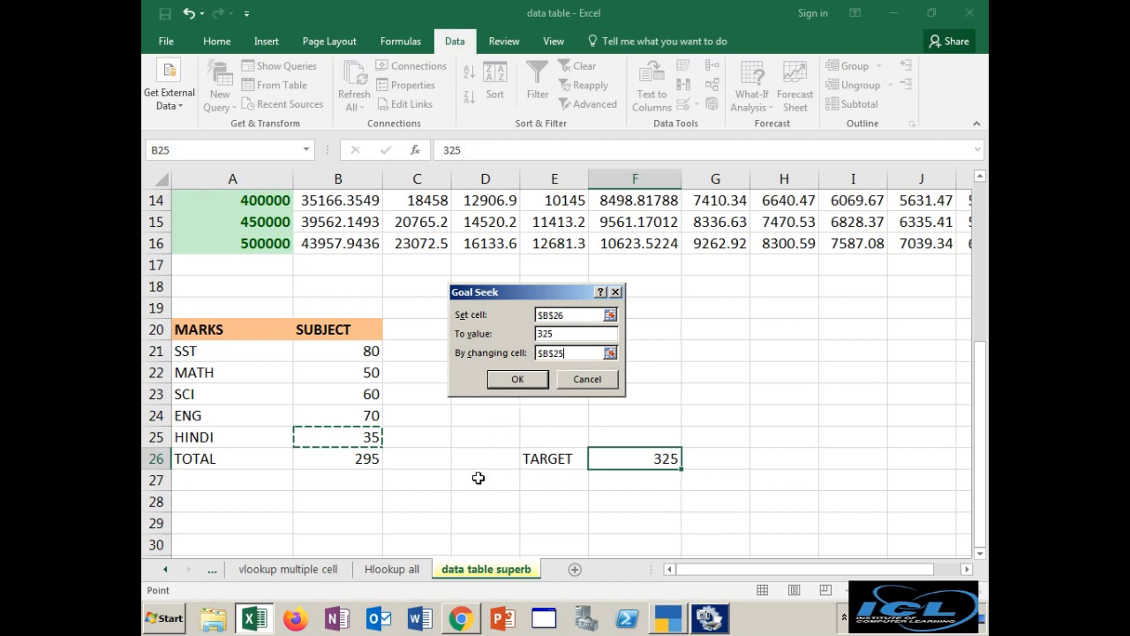
{"action": "left_click", "coordinate": [518, 380]}
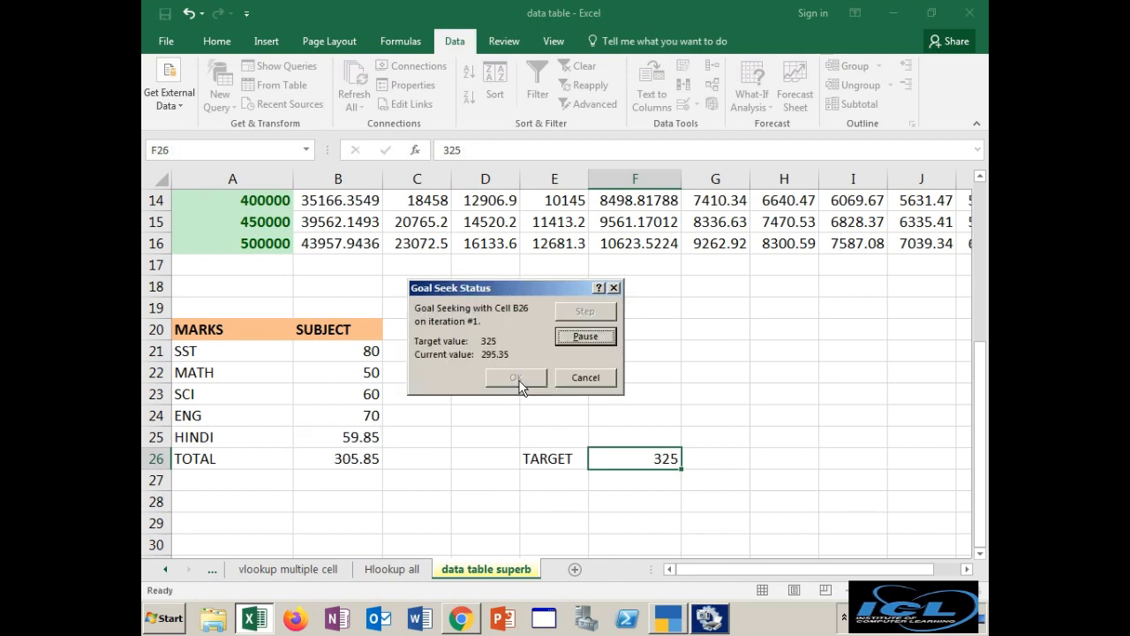
{"action": "left_click", "coordinate": [518, 380]}
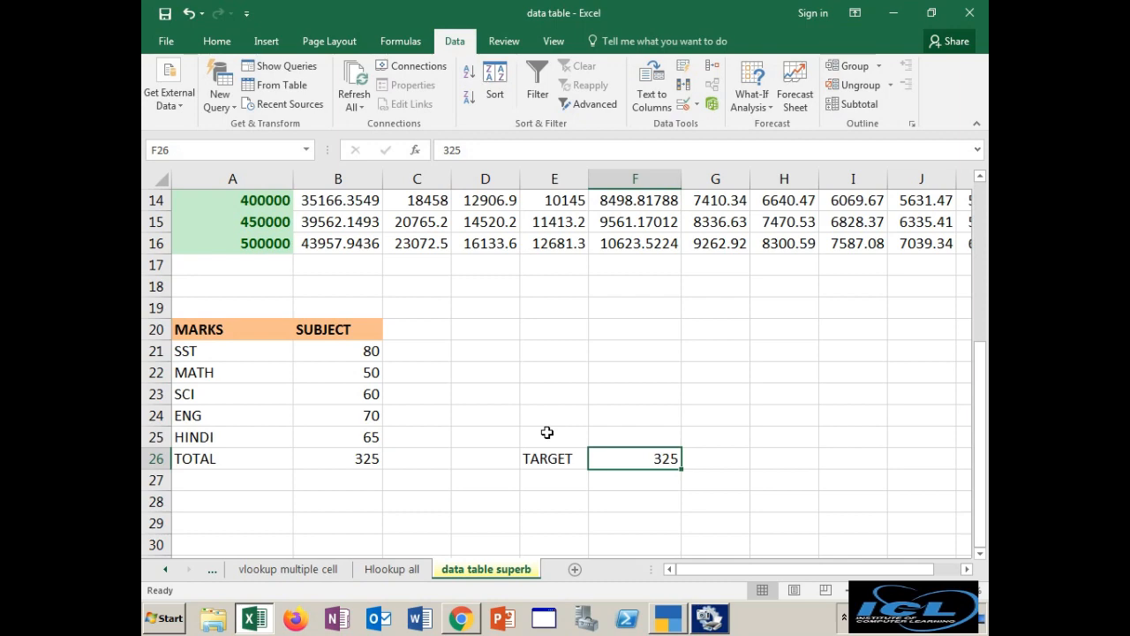
- Apply the light yellow cell style with brown text to the DATA TABLE title area E1:I4
{"action": "scroll", "coordinate": [547, 432], "scroll_direction": "up", "scroll_amount": 5}
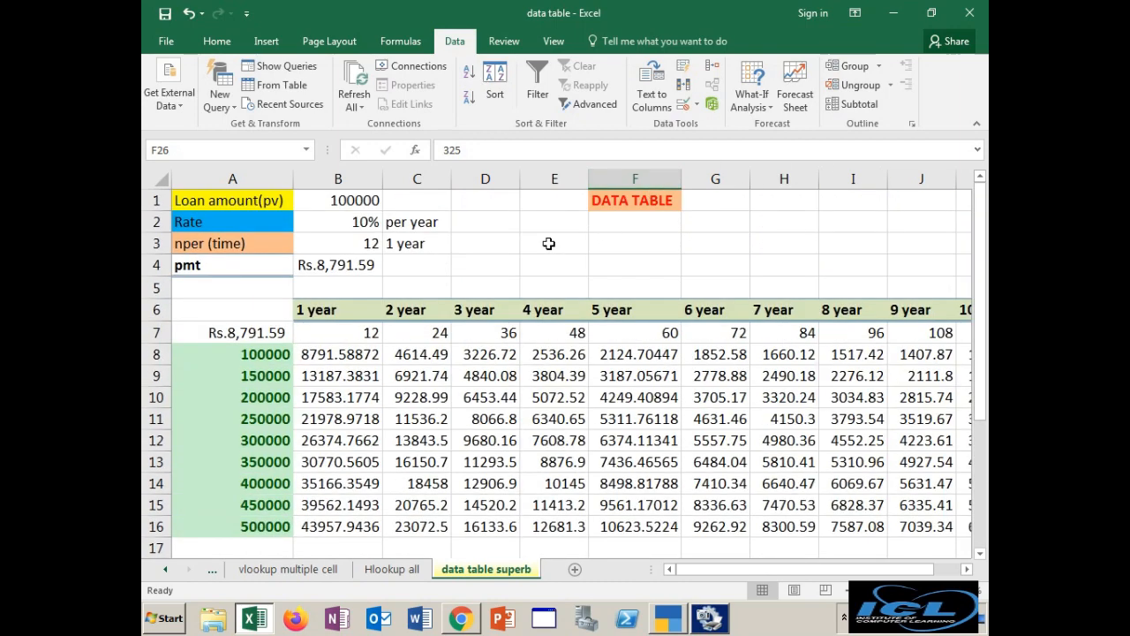
{"action": "left_click_drag", "start_coordinate": [567, 195], "coordinate": [850, 262]}
{"action": "left_click", "coordinate": [218, 40]}
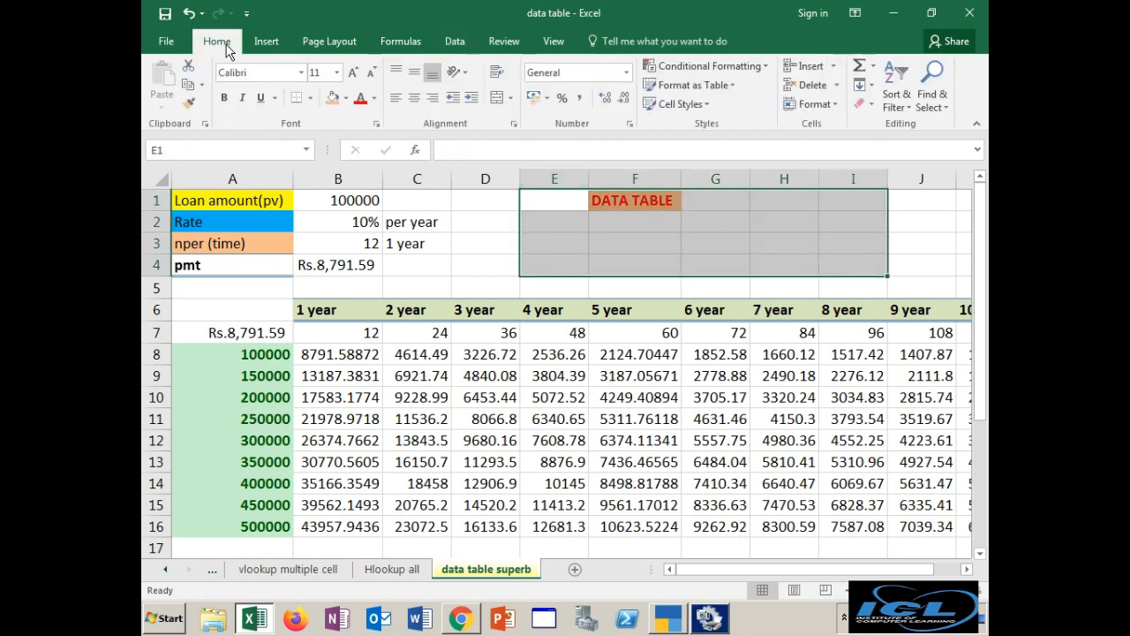
{"action": "left_click", "coordinate": [705, 104]}
{"action": "left_click", "coordinate": [761, 185]}
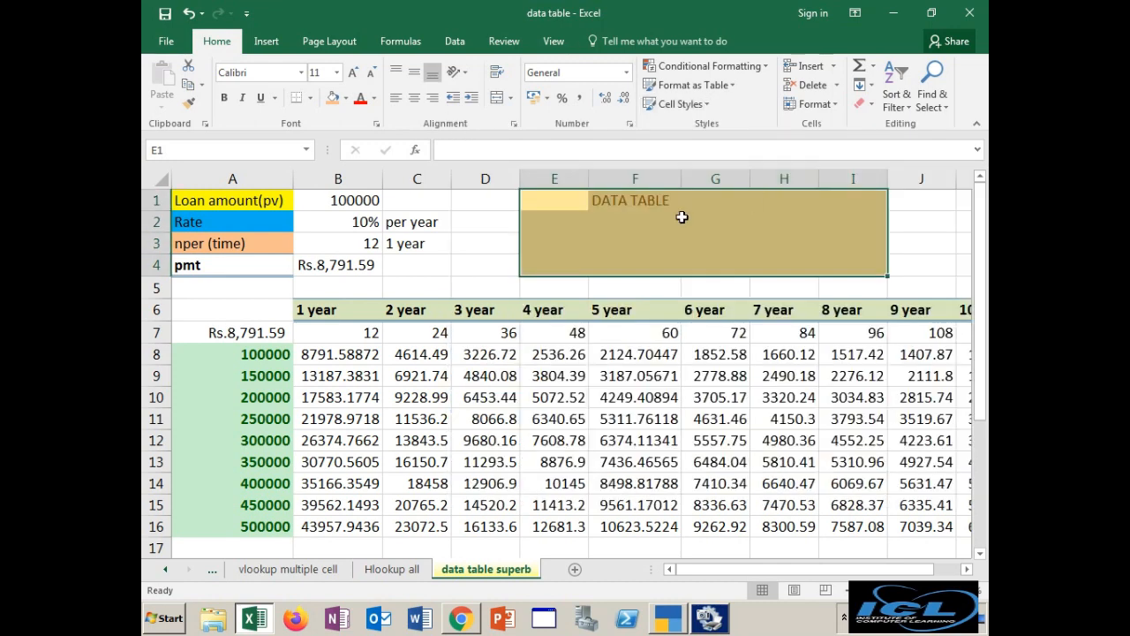
- Make the title area E1:I4 bold and horizontally centred, with font size 16
{"action": "left_click", "coordinate": [224, 99]}
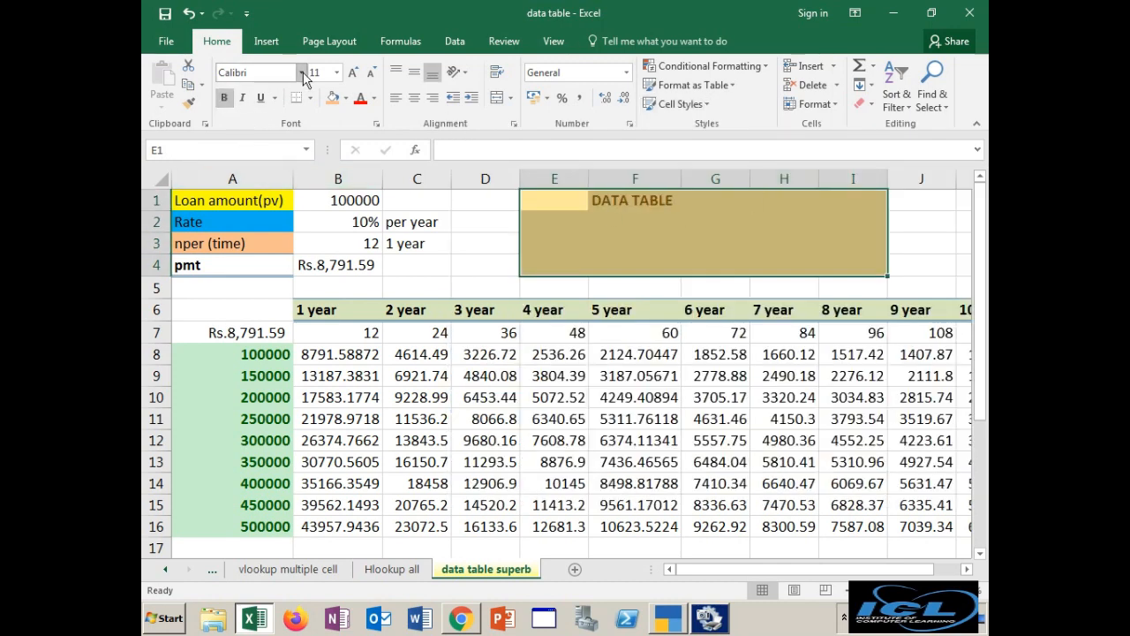
{"action": "left_click", "coordinate": [414, 98]}
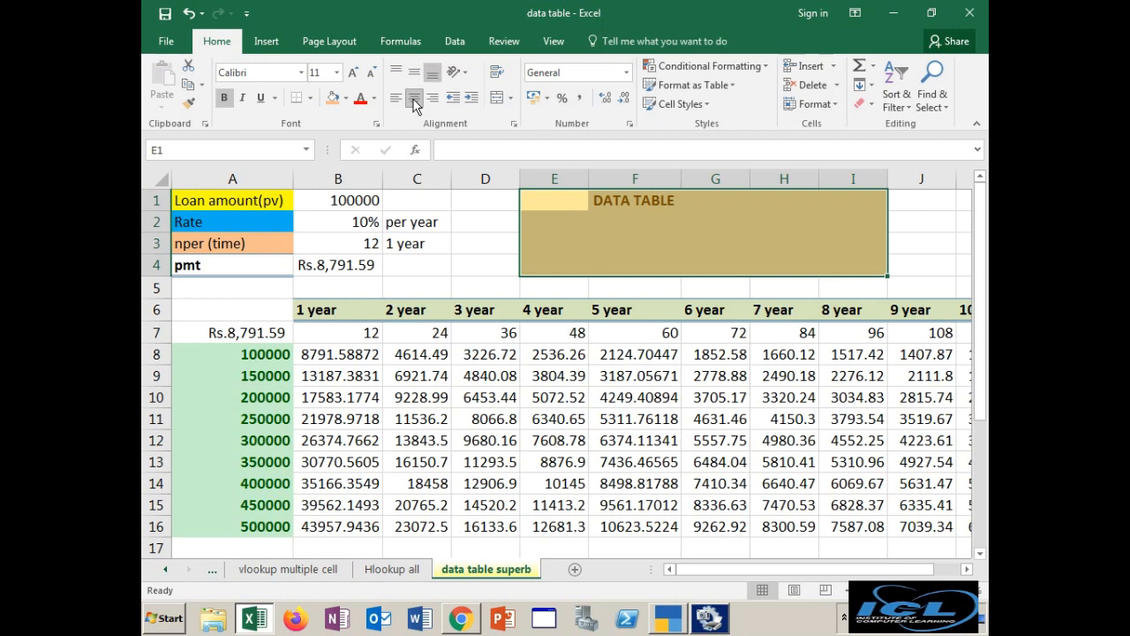
{"action": "left_click", "coordinate": [352, 73]}
{"action": "left_click", "coordinate": [353, 72]}
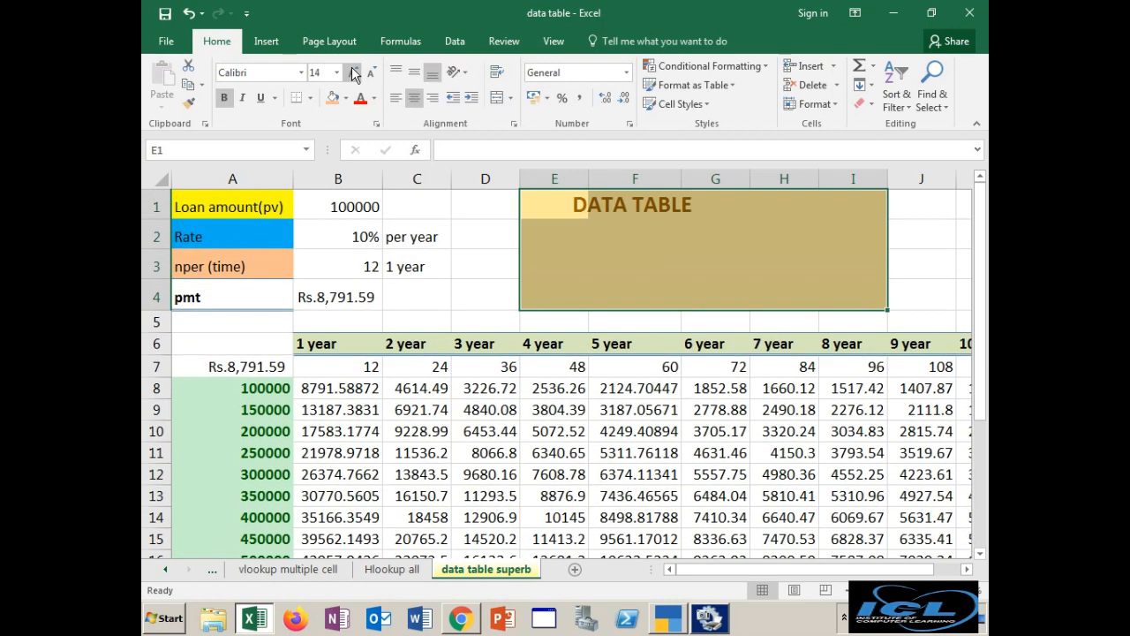
- Merge and center the DATA TABLE title across E1:I1
{"action": "left_click", "coordinate": [611, 257]}
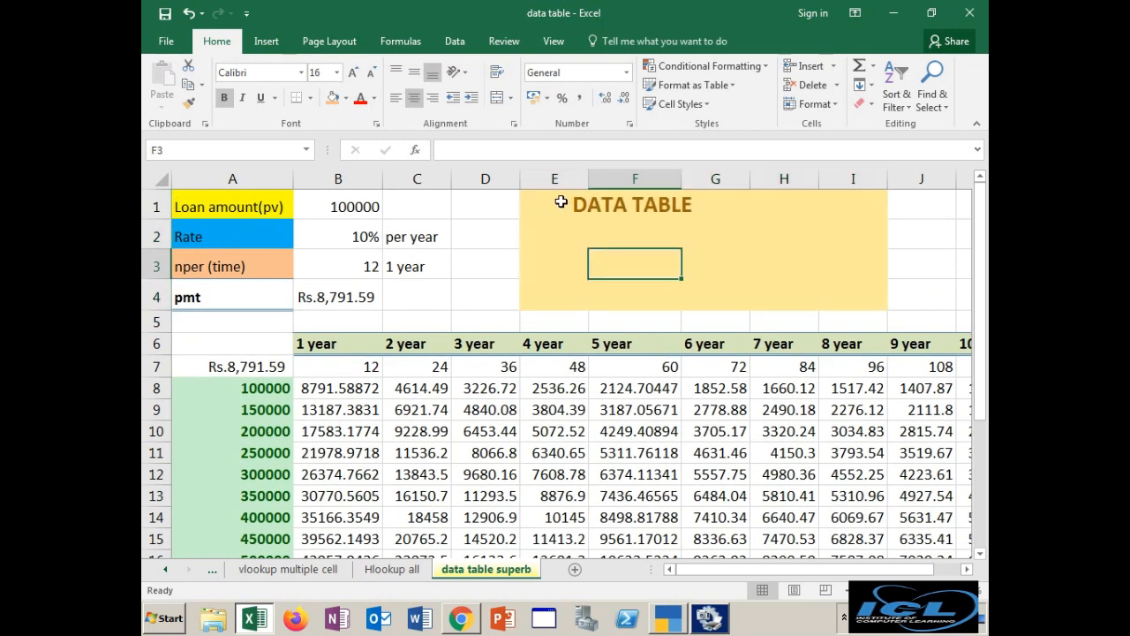
{"action": "left_click_drag", "start_coordinate": [561, 202], "coordinate": [825, 206]}
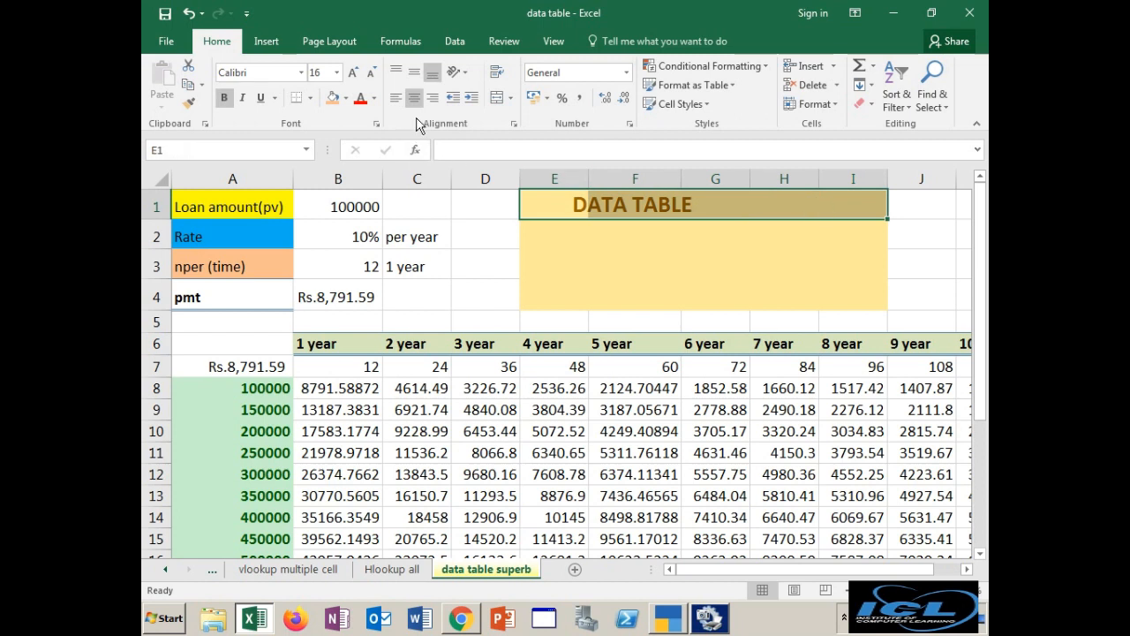
{"action": "left_click", "coordinate": [496, 97]}
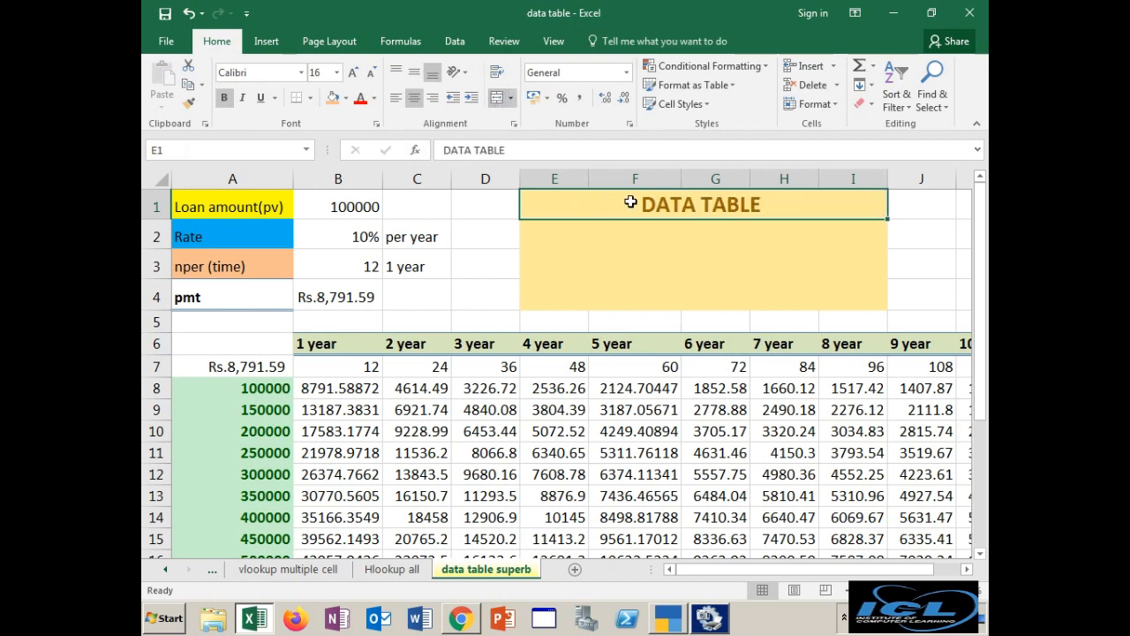